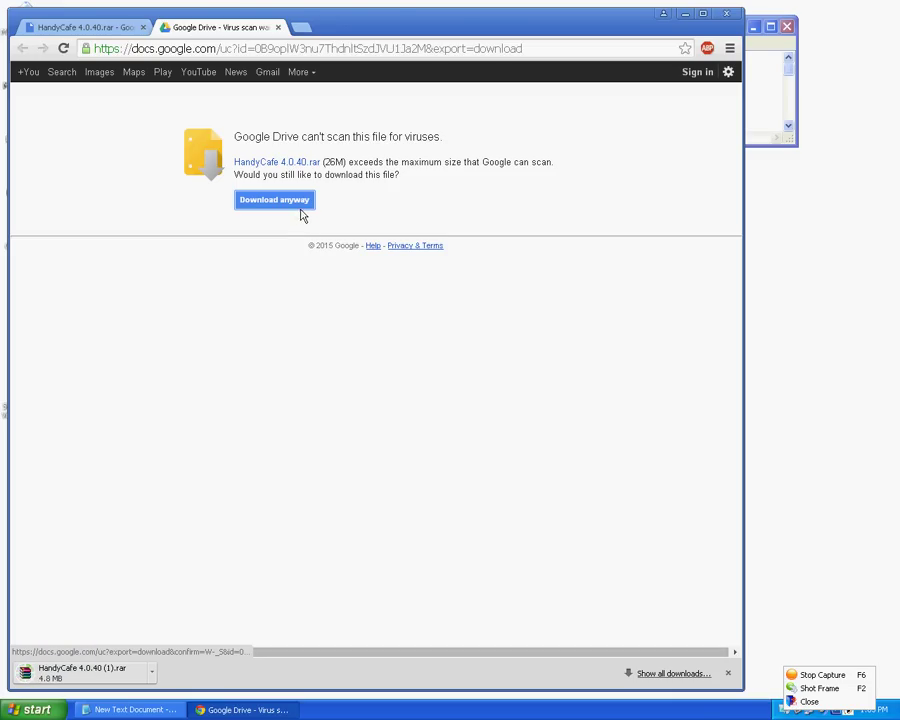
- Delete the old HandyCafe 4.0.40 folder and .rar archive from Downloads, then return to Chrome
left_click(685, 13)
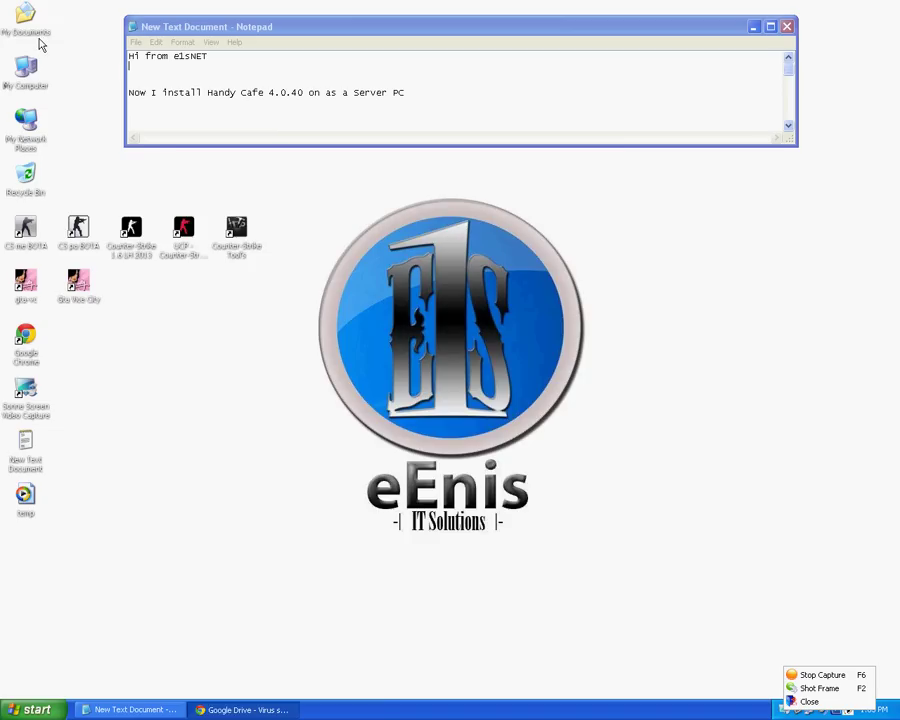
double_click(38, 40)
double_click(268, 191)
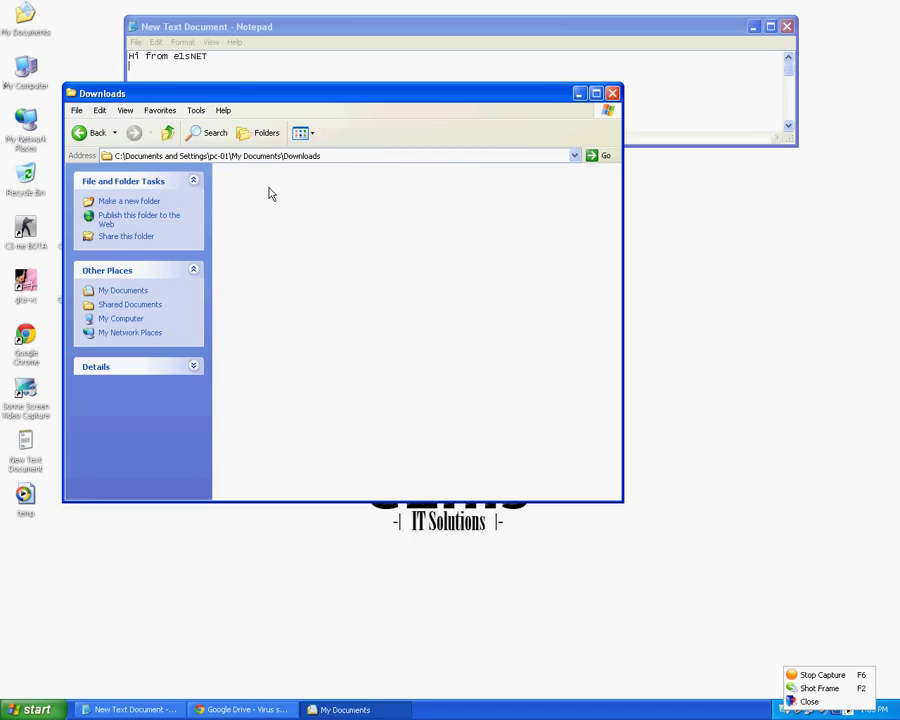
left_click(470, 190)
left_click(235, 187, "ctrl")
key("Delete")
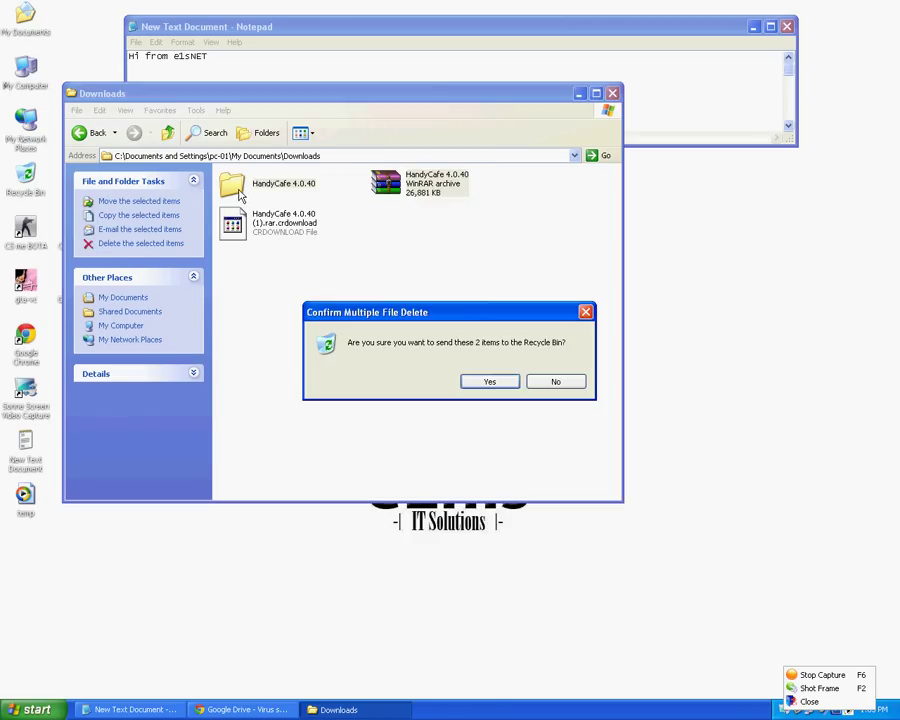
key("Return")
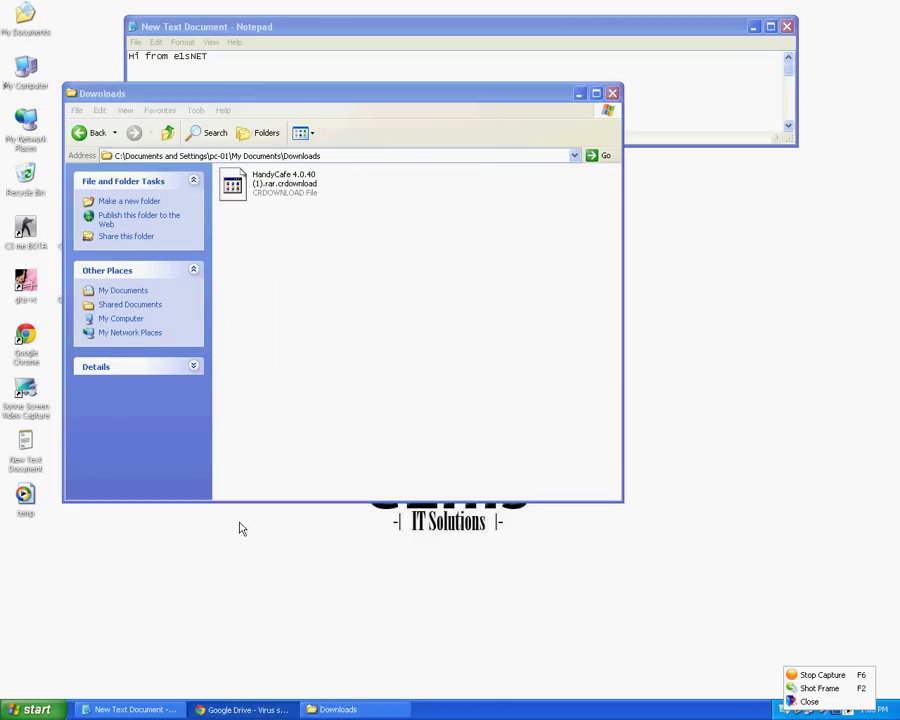
key("alt+Tab")
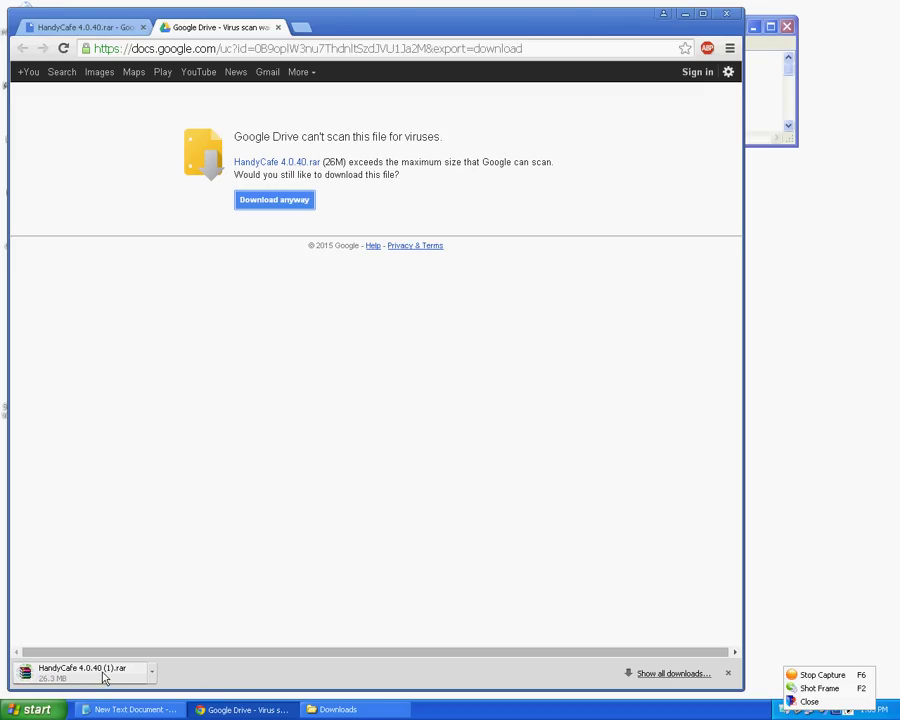
- Close Chrome and extract the downloaded HandyCafe archive into Downloads
left_click(726, 14)
left_click(250, 180)
right_click(258, 182)
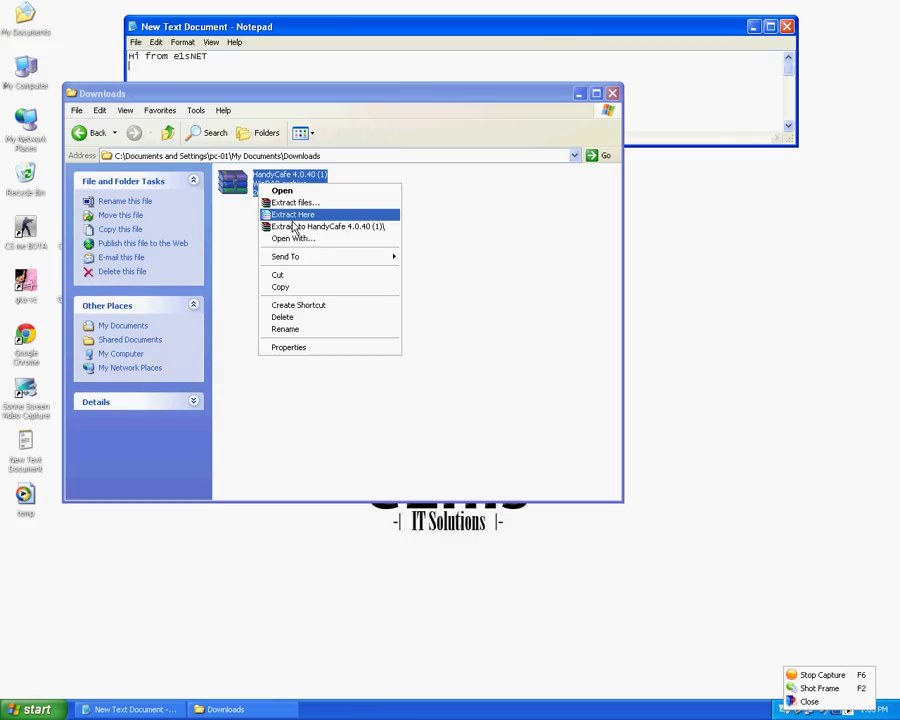
left_click(293, 226)
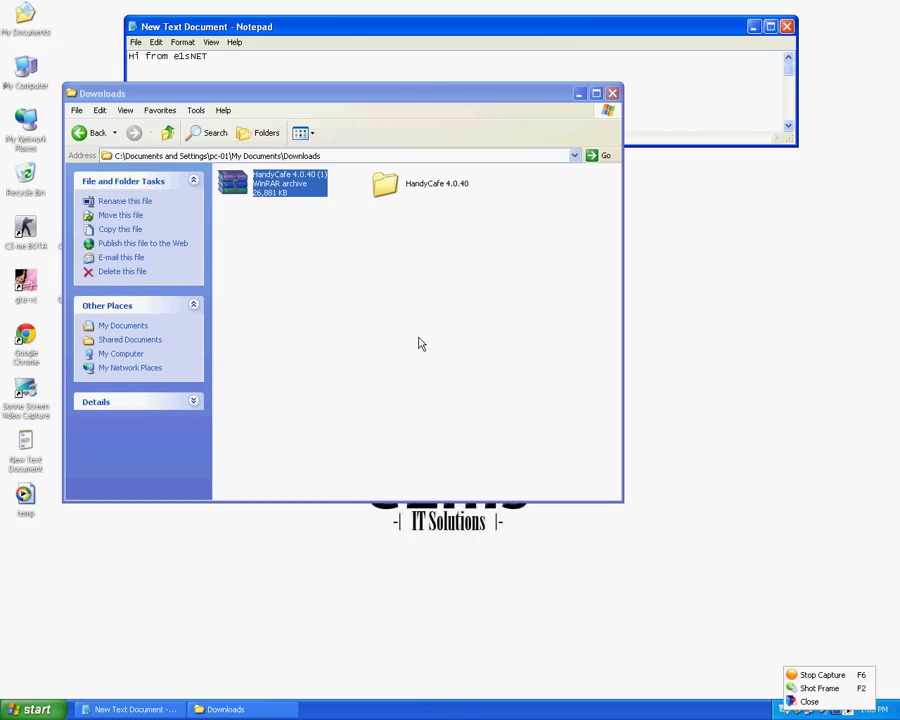
- Open the extracted HandyCafe 4.0.40 folder and select the Handycafe 3.3.21 installer
left_click(411, 298)
left_click(390, 196)
double_click(390, 196)
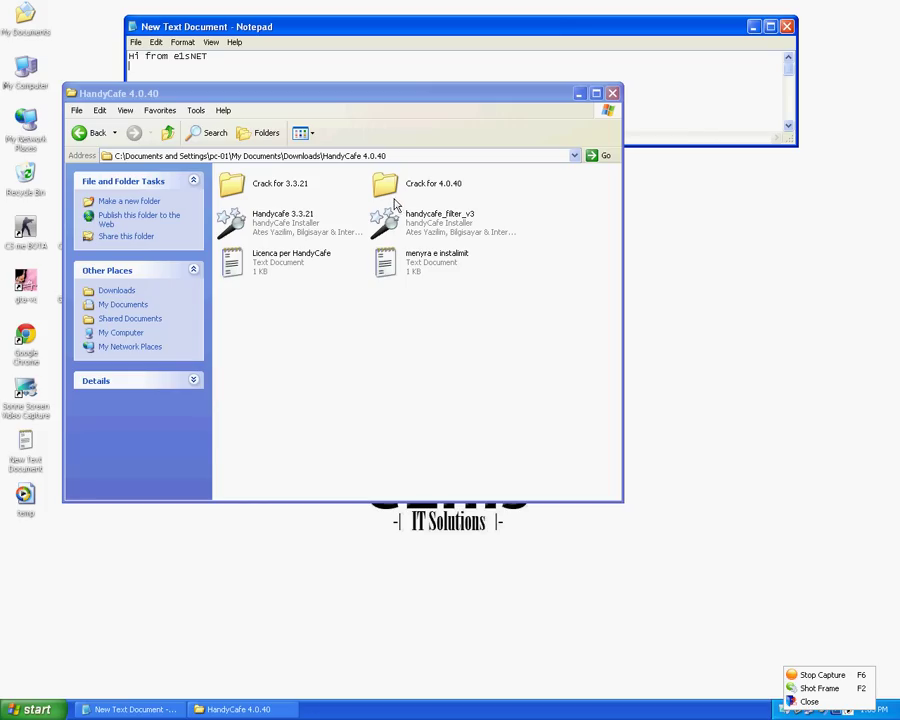
left_click(280, 228)
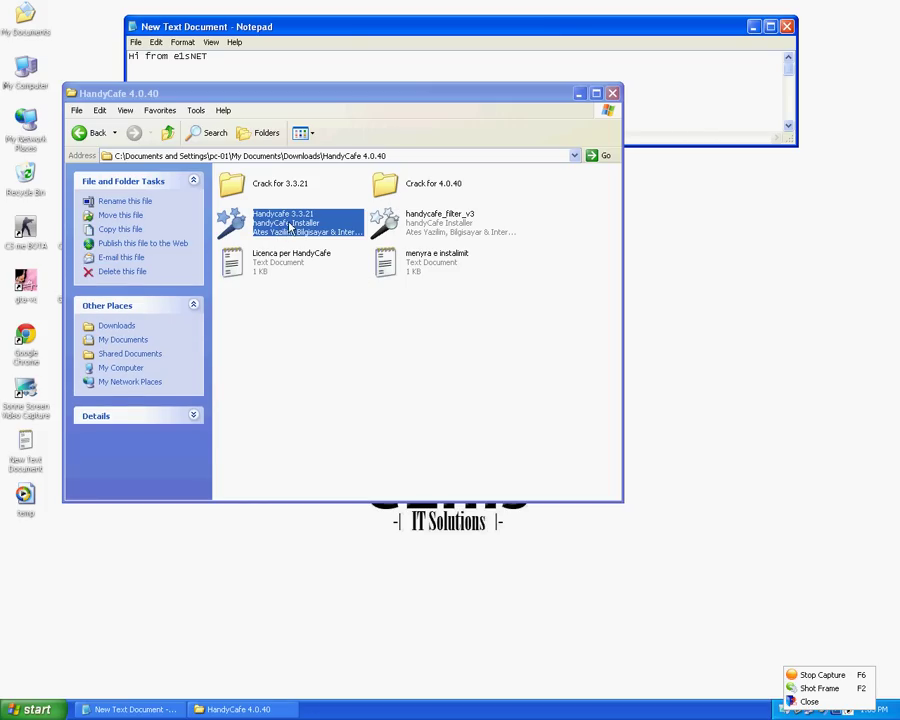
- Run the Handycafe 3.3.21 installer, accept the license, choose Server, and install to the default folder
double_click(289, 229)
left_click(532, 479)
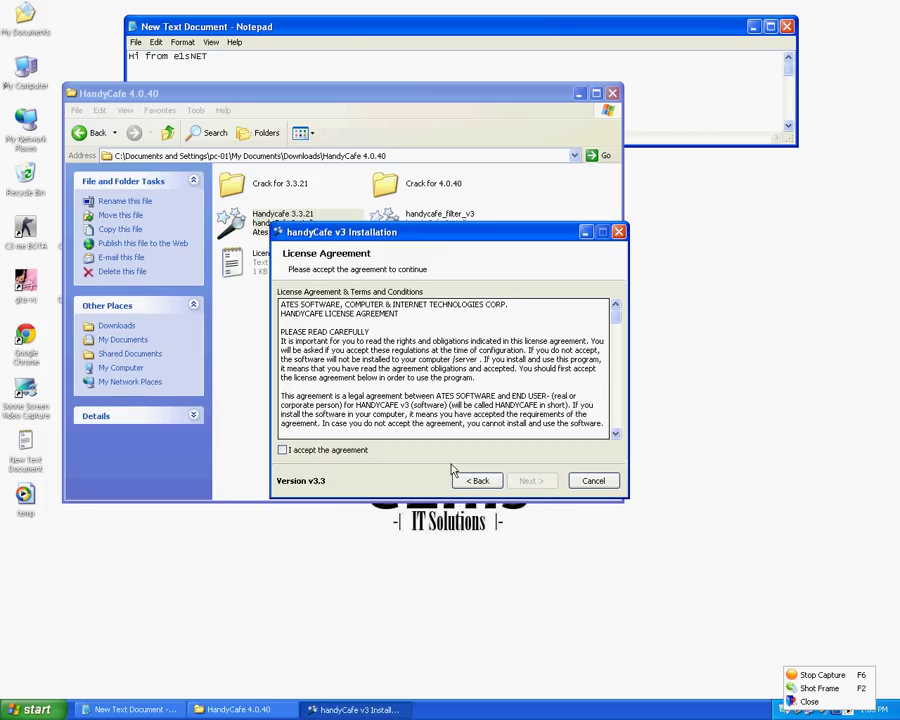
left_click(332, 450)
left_click(531, 480)
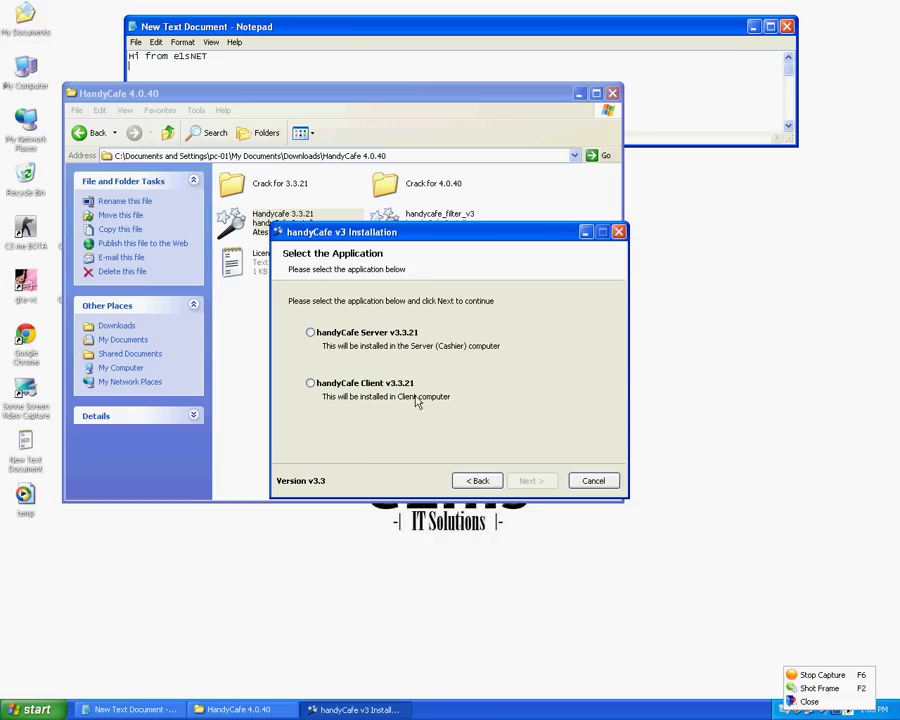
left_click(340, 335)
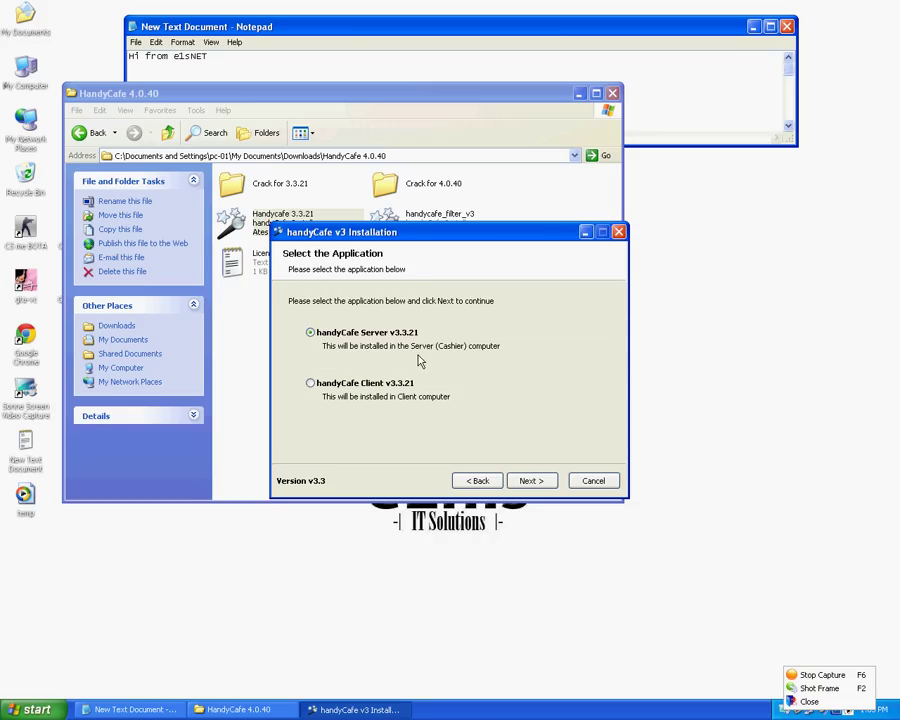
left_click(531, 481)
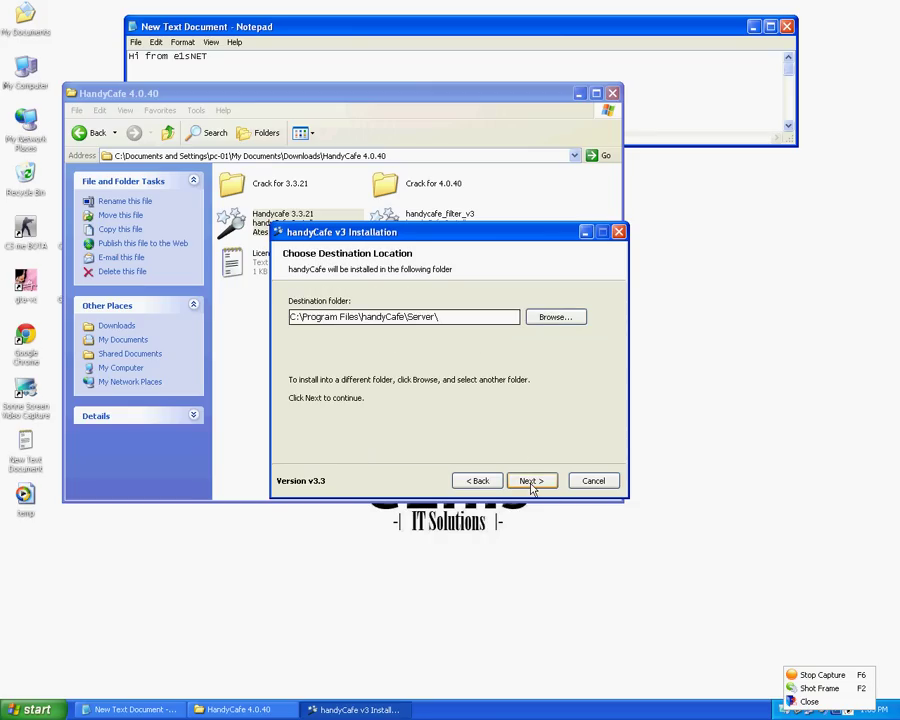
left_click(531, 481)
left_click(531, 483)
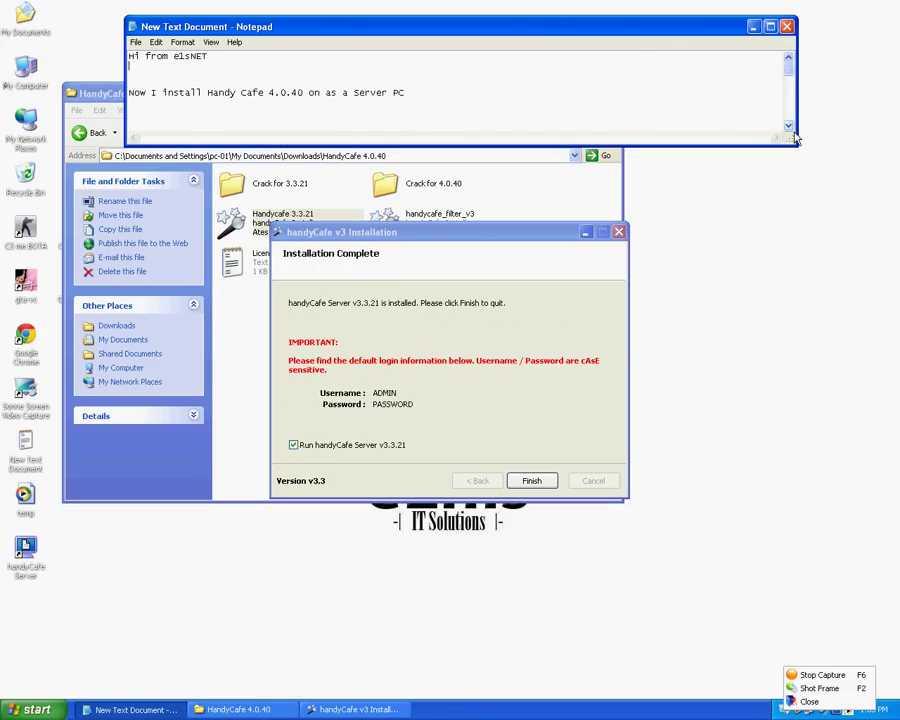
- Paste the download-link and install-and-run notes, then finish setup to launch the server
type("download handycafe 4.0.40 on this link (see in description for link)")
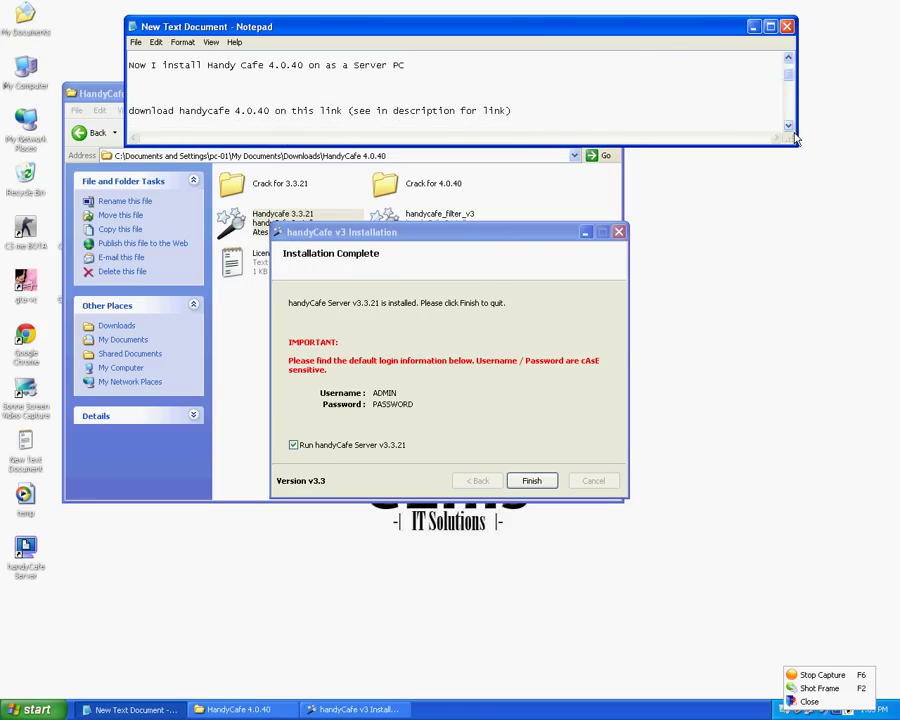
type("After download install Handycafe 3.3.21.exe  SERVER and RUN")
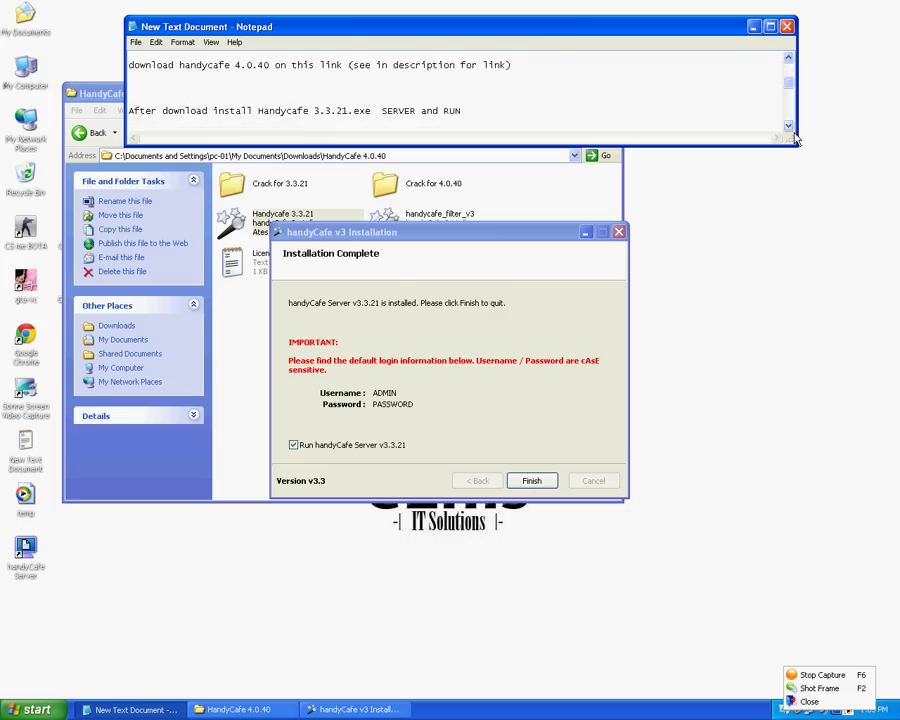
scroll(795, 140, "down", 1)
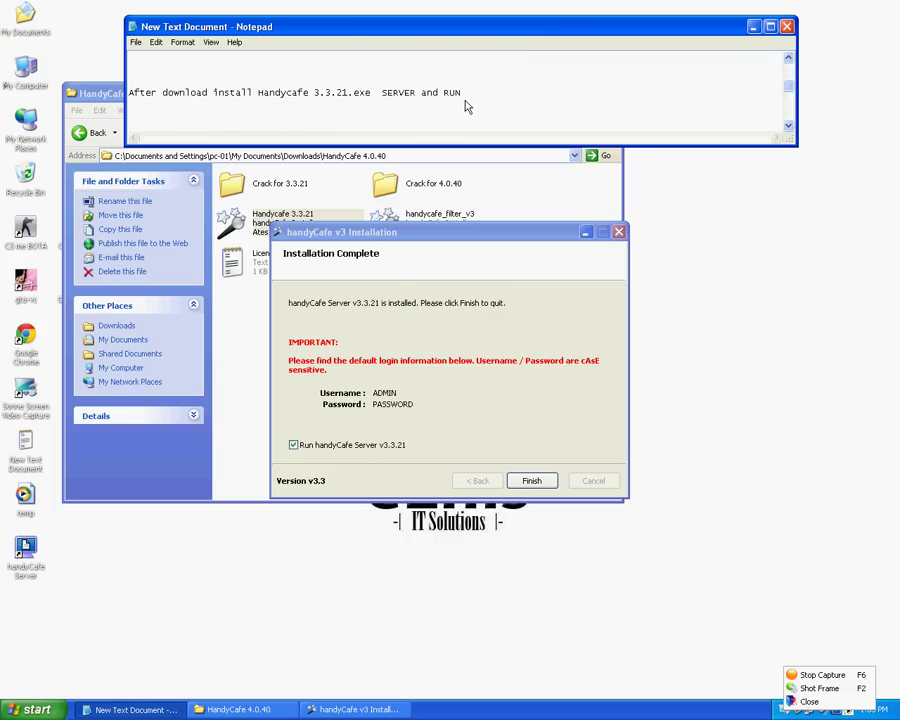
left_click_drag(465, 96, 440, 97)
left_click(531, 481)
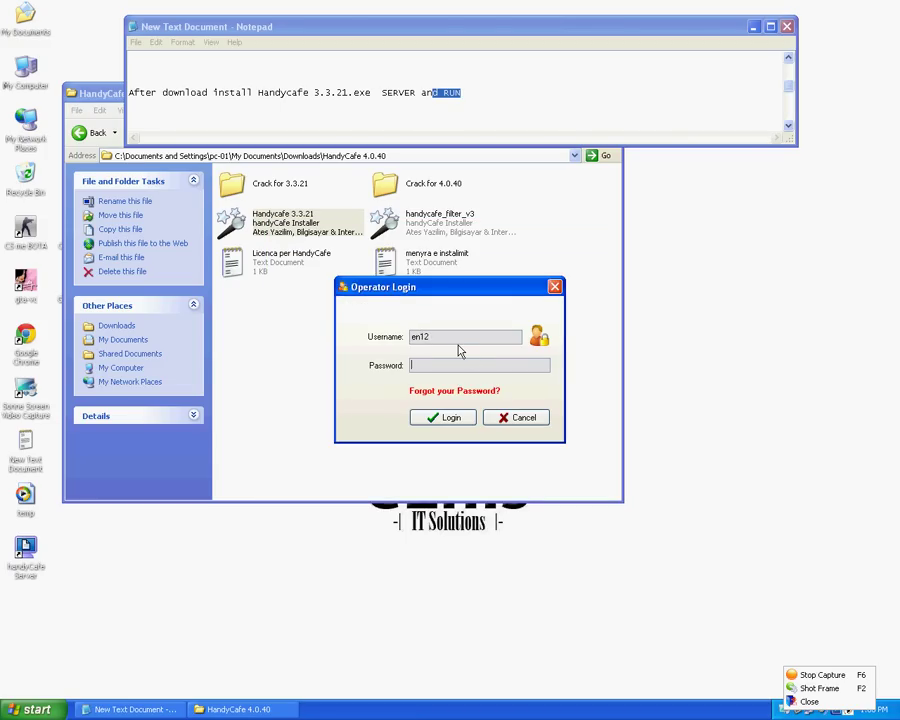
- Log in as the operator and choose English as the interface language
left_click(490, 107)
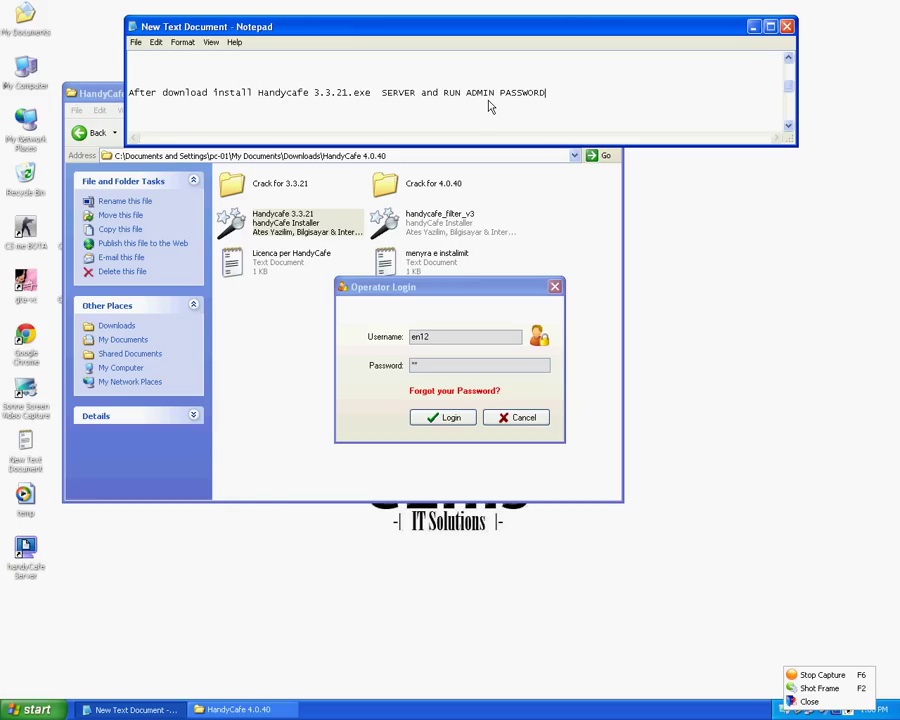
left_click(467, 424)
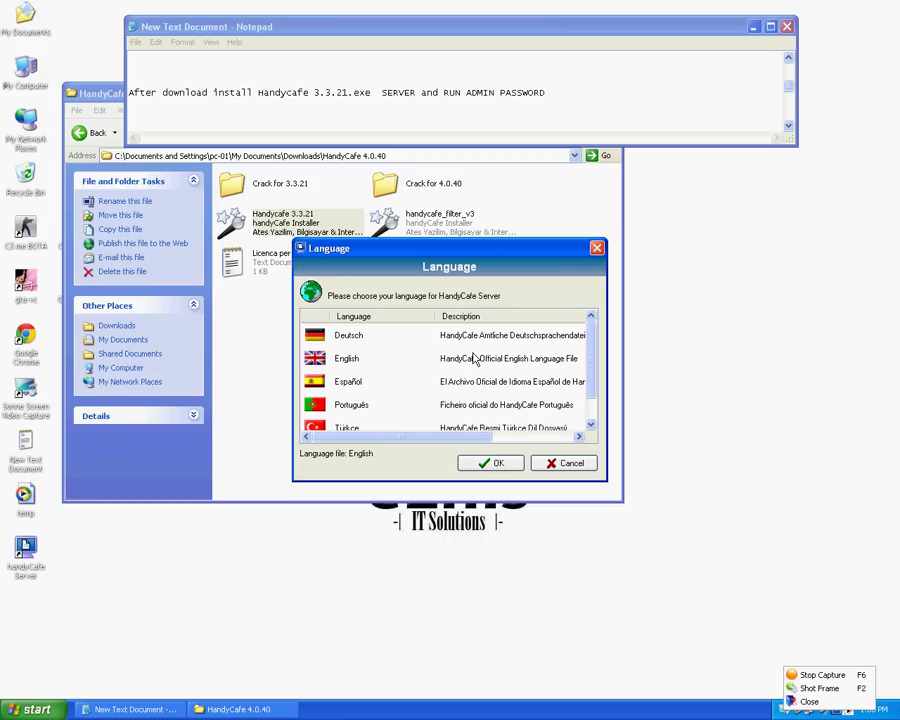
left_click(352, 360)
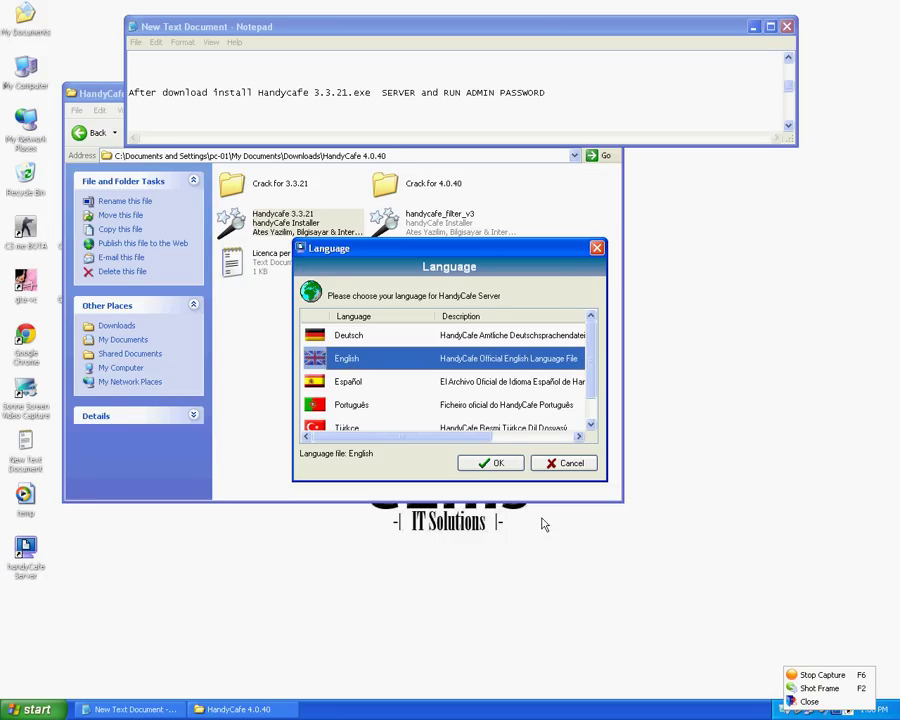
left_click(497, 465)
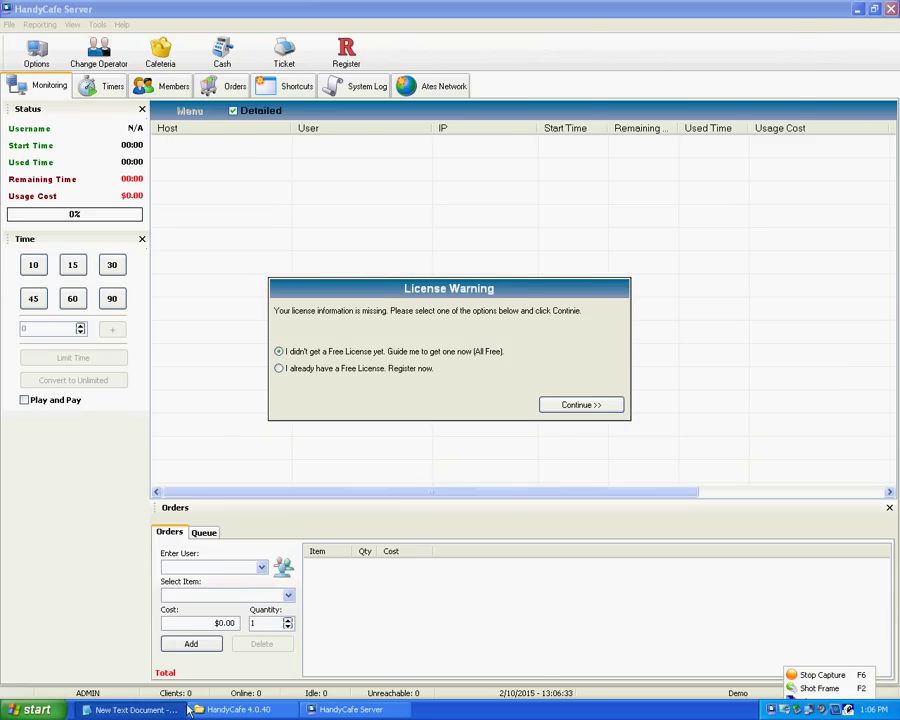
- Open the Licenca per HandyCafe text file and select its product key
key("alt+Tab")
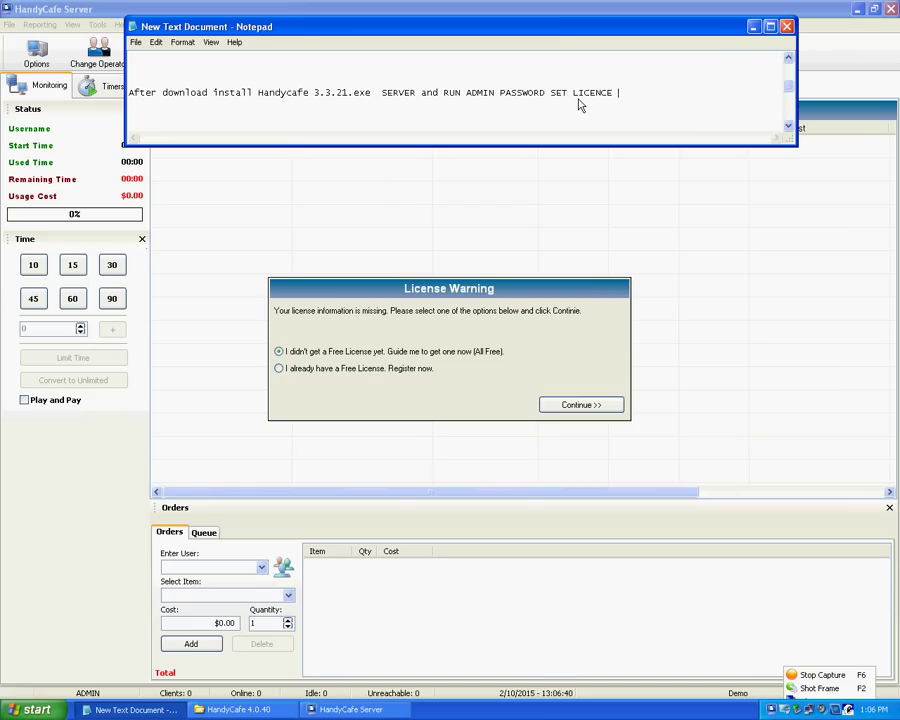
left_click(253, 713)
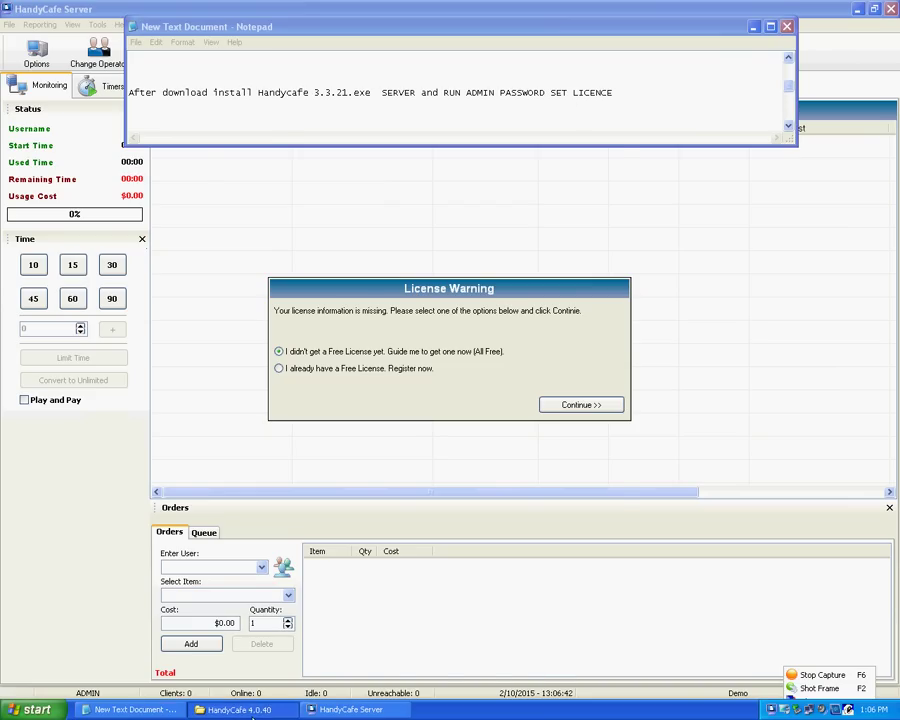
left_click(263, 265)
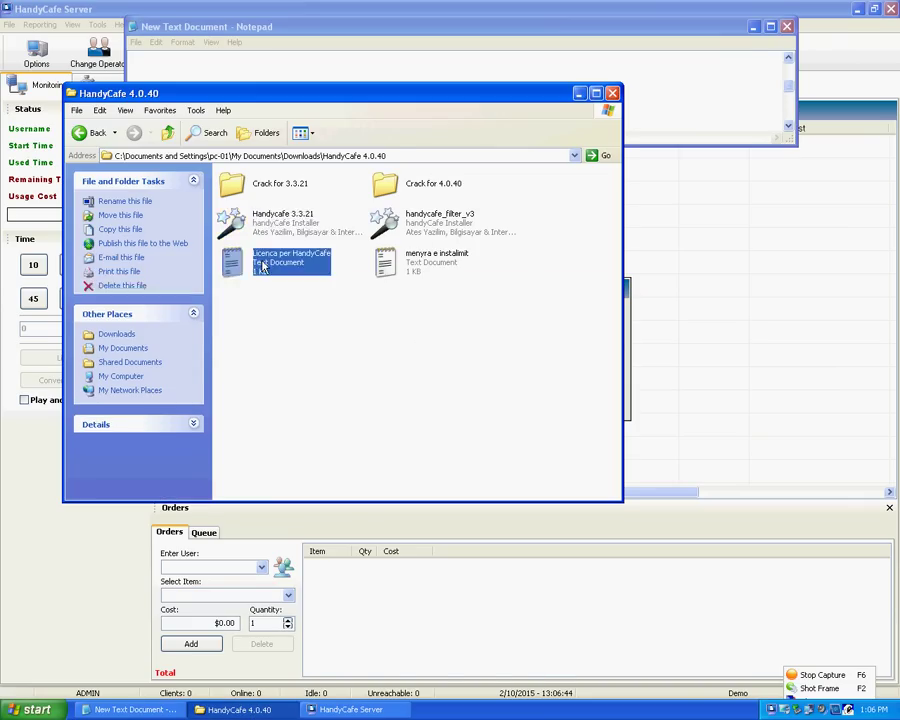
double_click(263, 265)
left_click_drag(153, 111, 228, 112)
key("ctrl+c")
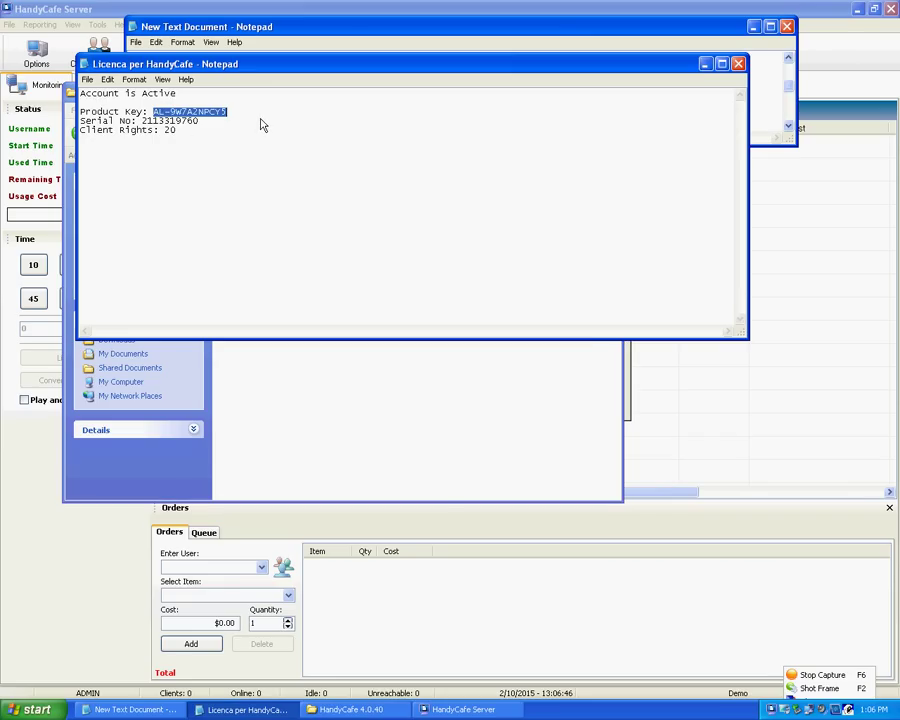
- In the License Warning, choose the free licence option and continue
left_click(683, 465)
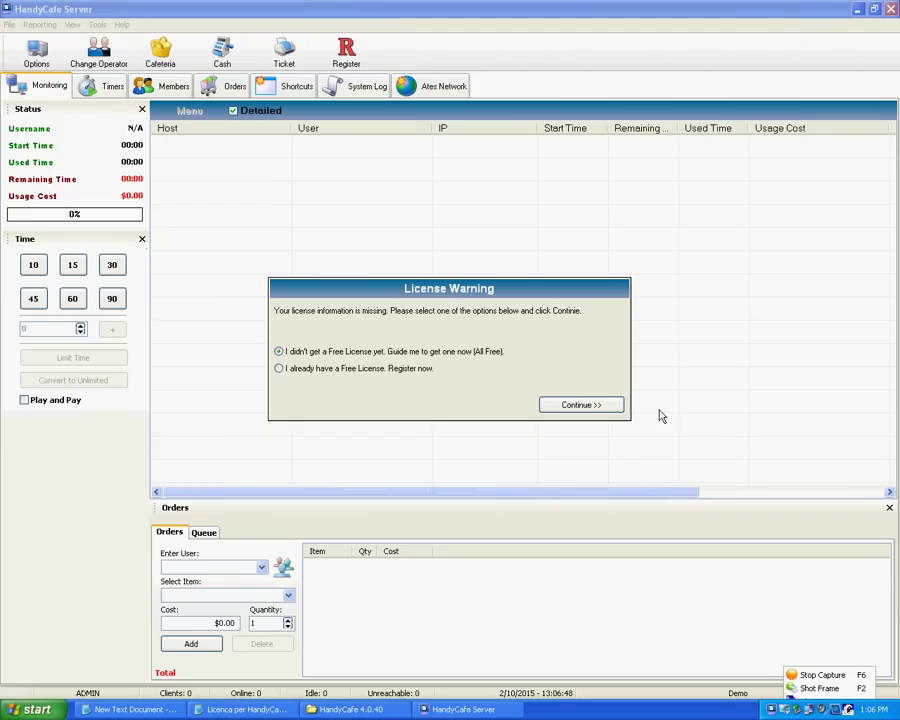
left_click(400, 369)
left_click(396, 352)
left_click(565, 405)
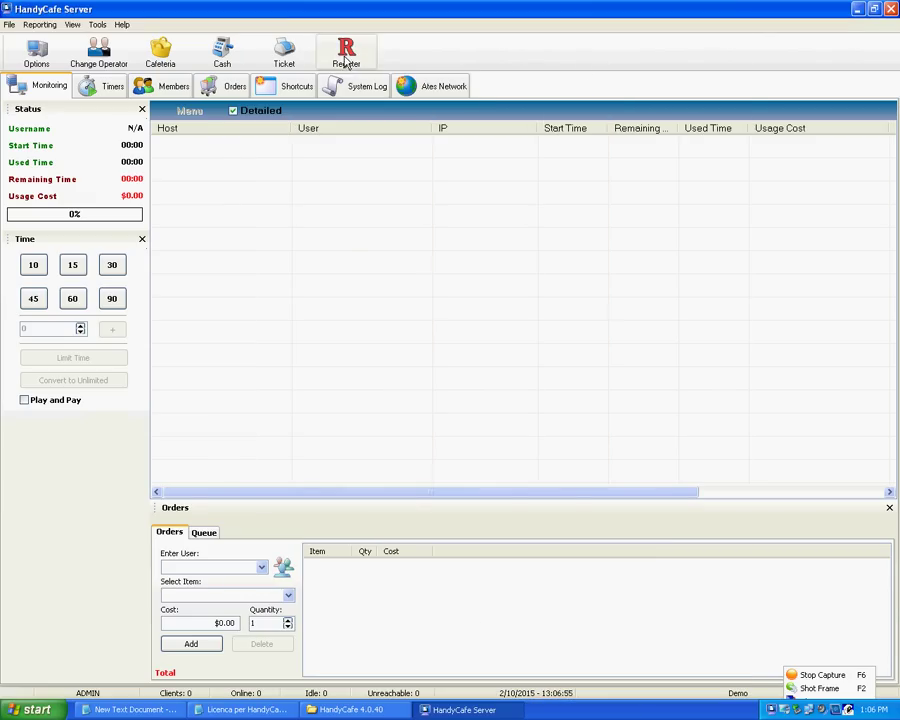
- Paste the product key into the registration form and copy the serial number from the licence notes
left_click(346, 60)
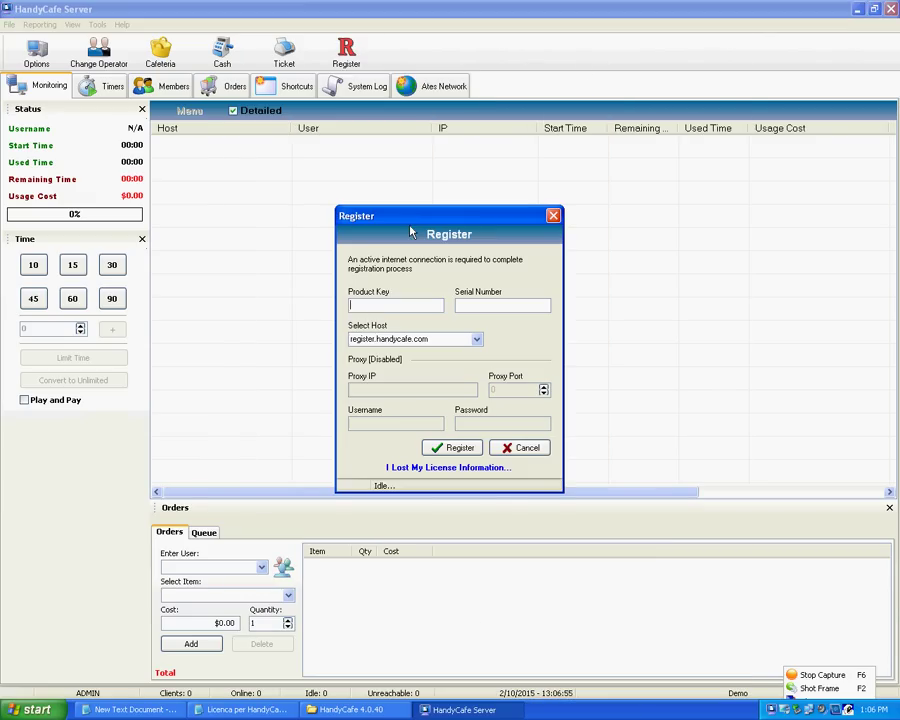
key("ctrl+v")
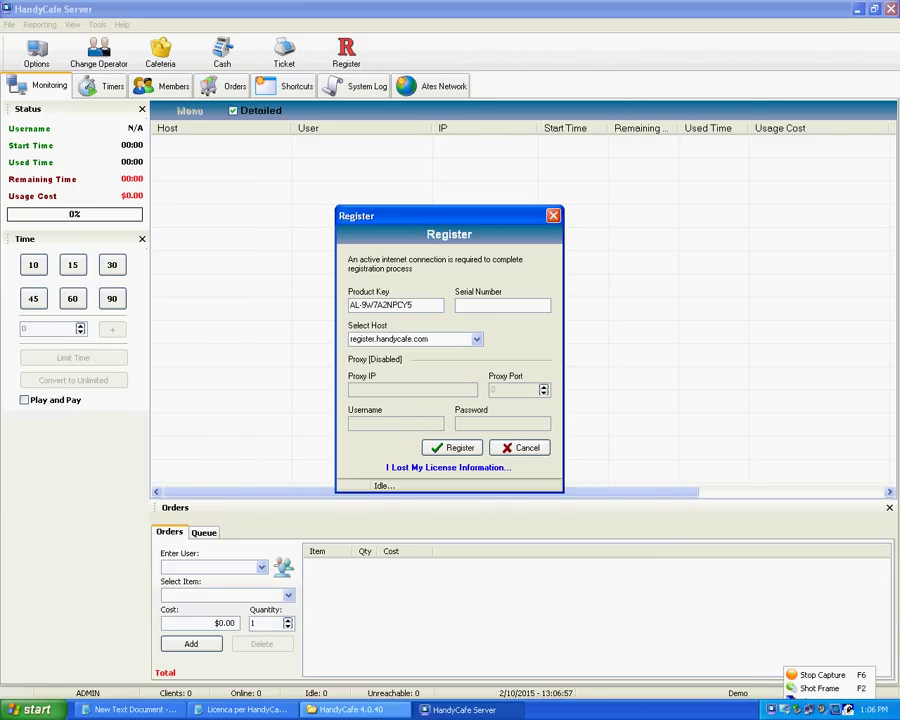
left_click(239, 710)
left_click(239, 710)
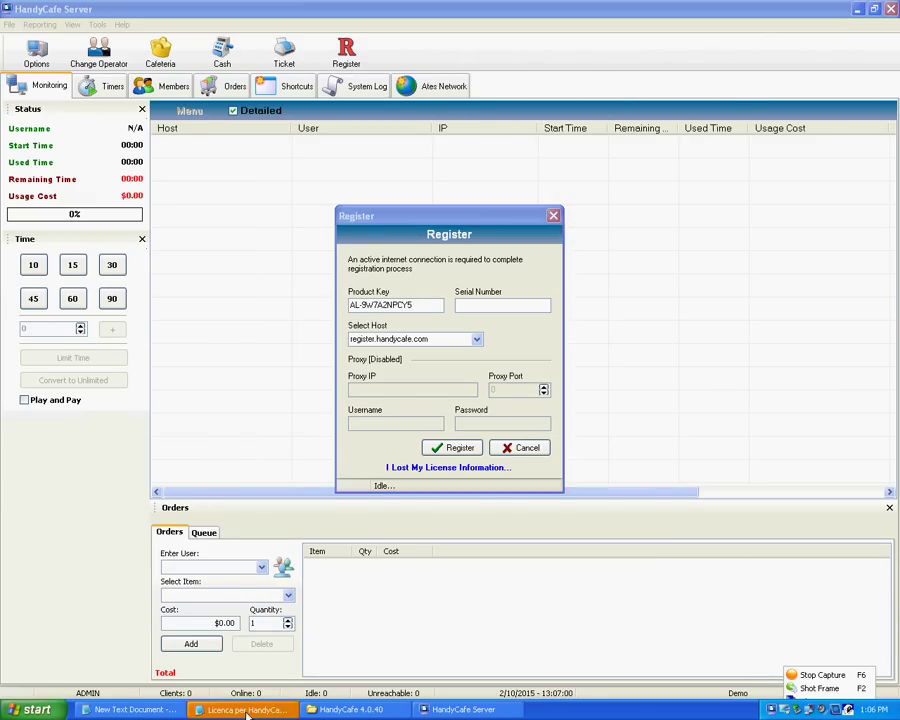
double_click(172, 121)
key("ctrl+c")
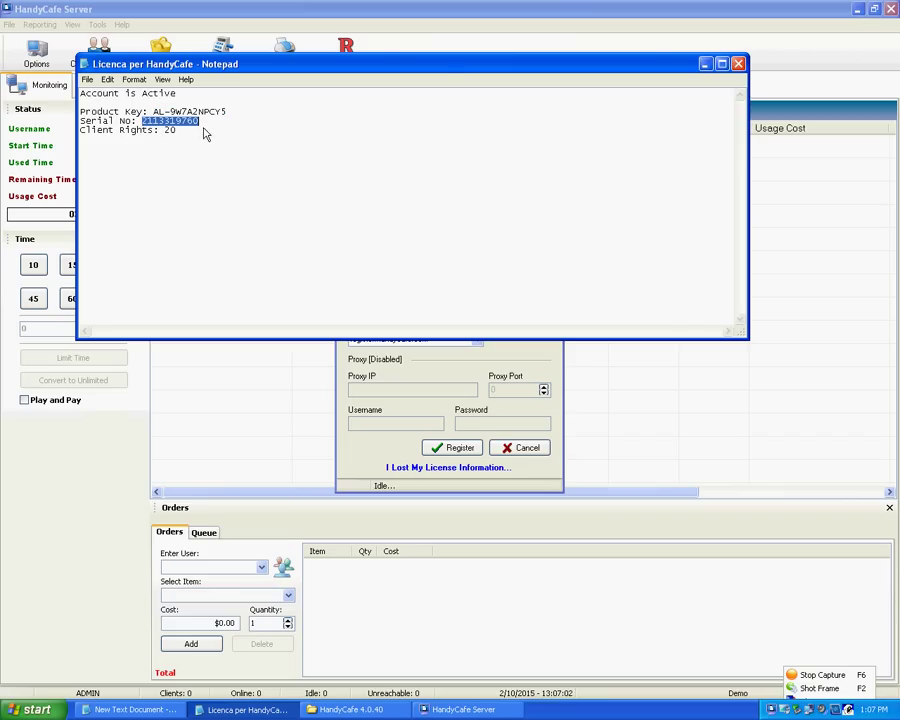
left_click_drag(193, 147, 82, 144)
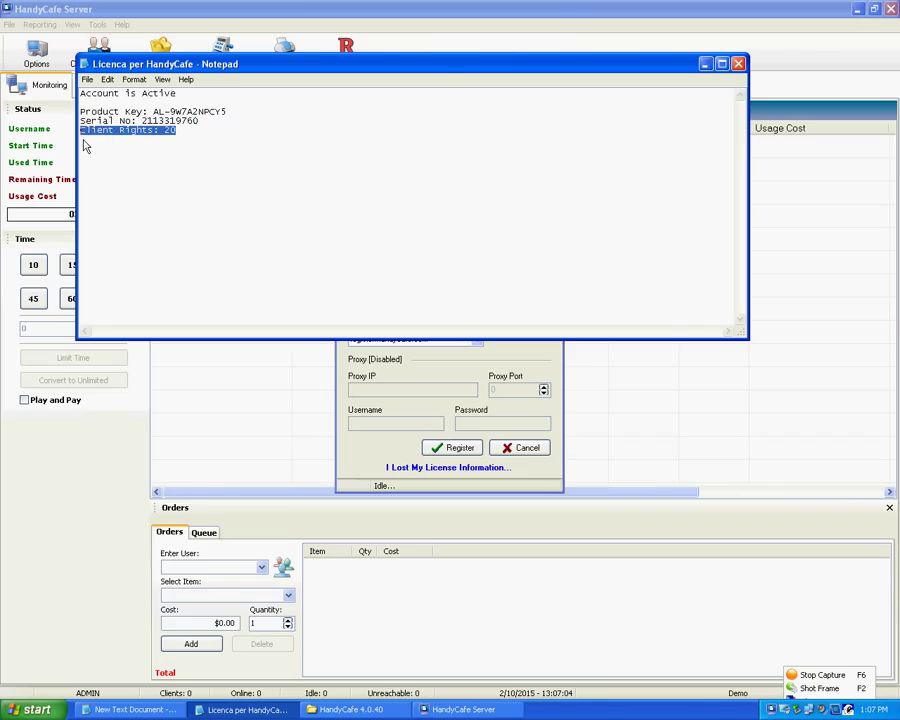
left_click(739, 64)
- Paste the serial number, register, and review the licence information for 20 clients
left_click(488, 310)
key("ctrl+v")
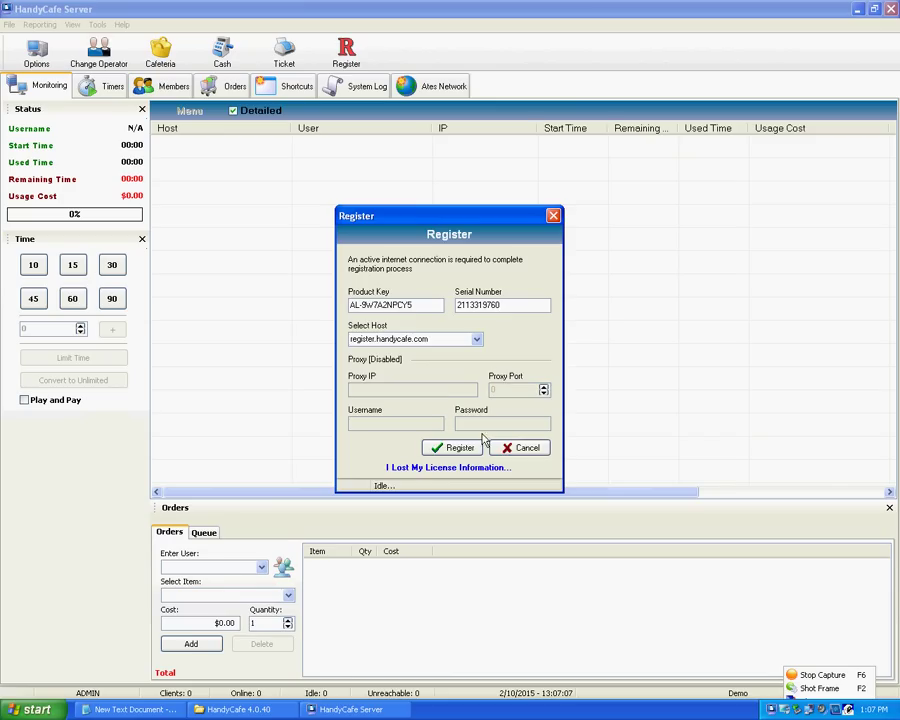
left_click(458, 447)
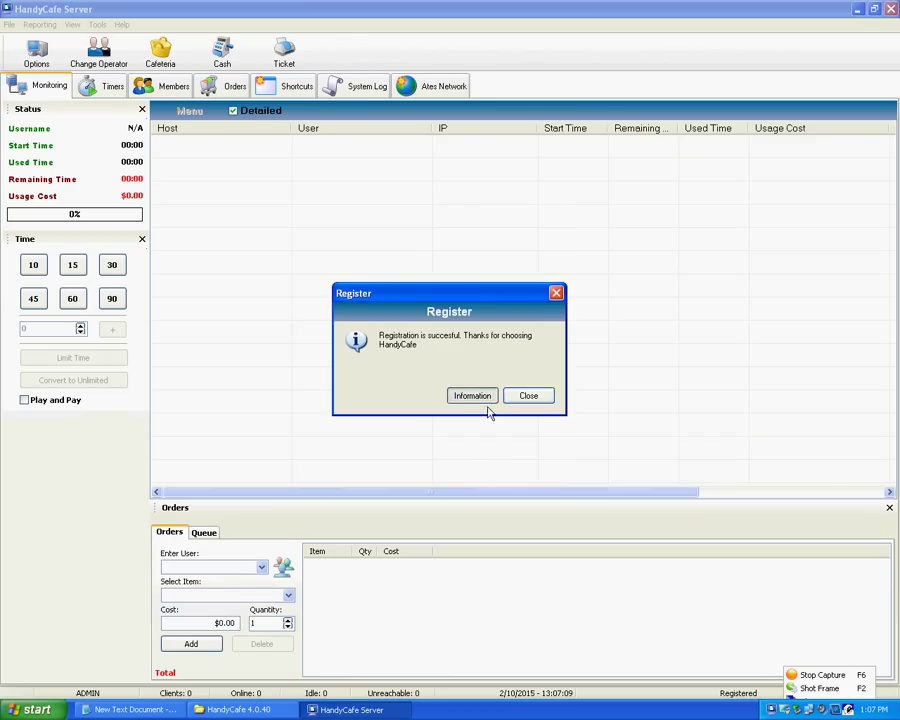
left_click(486, 400)
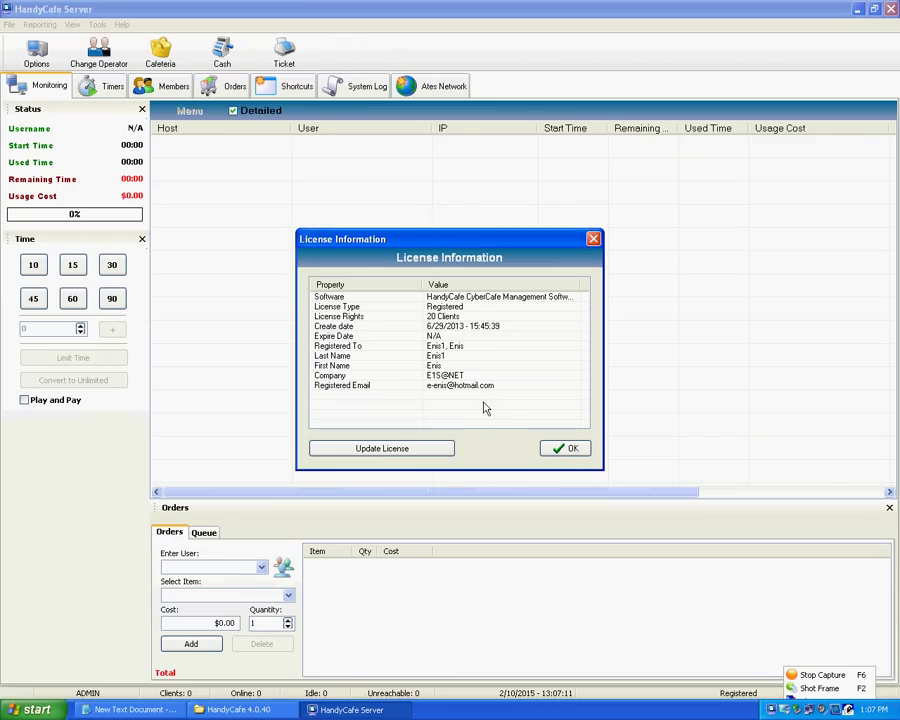
left_click(563, 450)
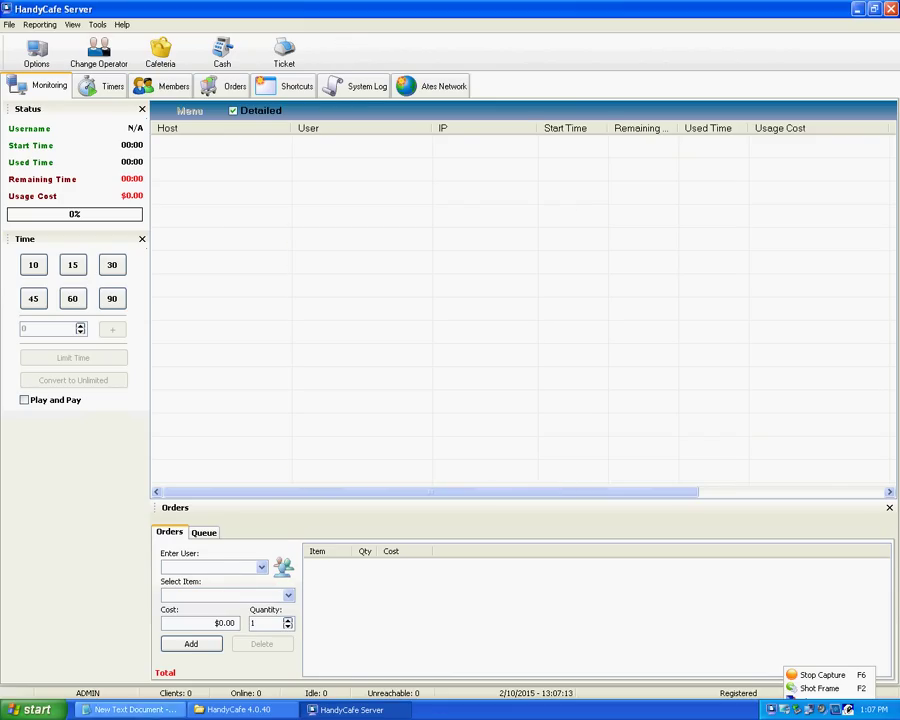
- Find the 'after run set Price for hour and other price' note, then return to HandyCafe Server
left_click(140, 709)
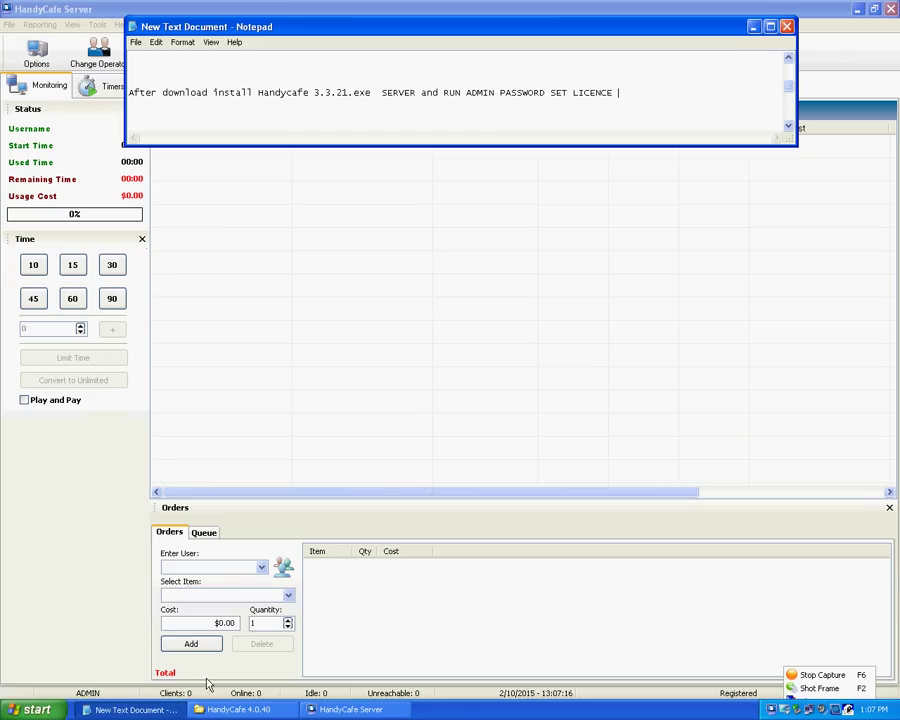
scroll(800, 142, "down", 1)
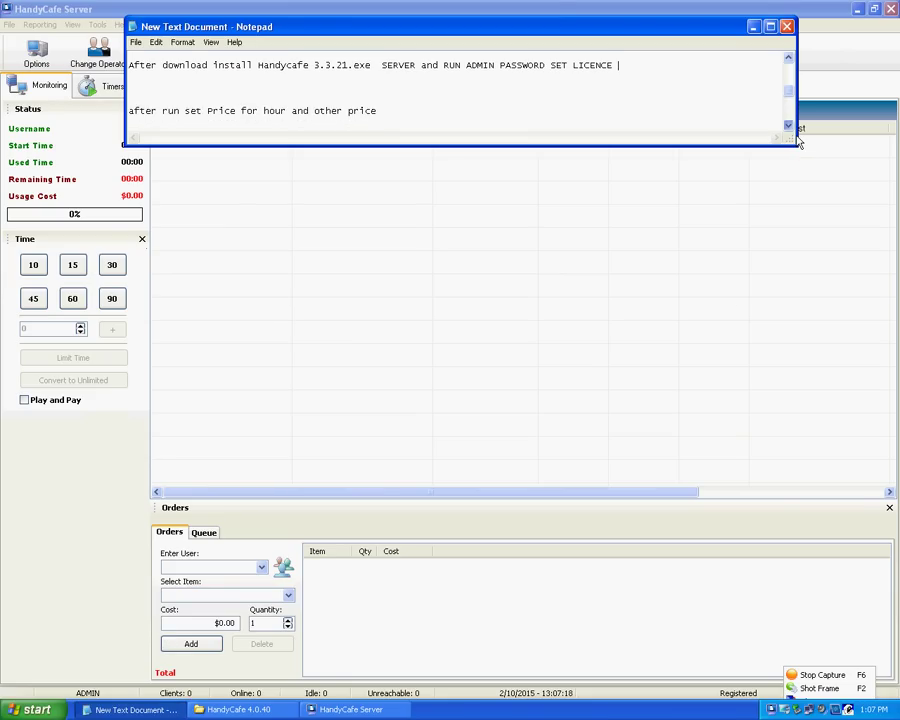
scroll(800, 142, "down", 1)
left_click_drag(168, 104, 388, 116)
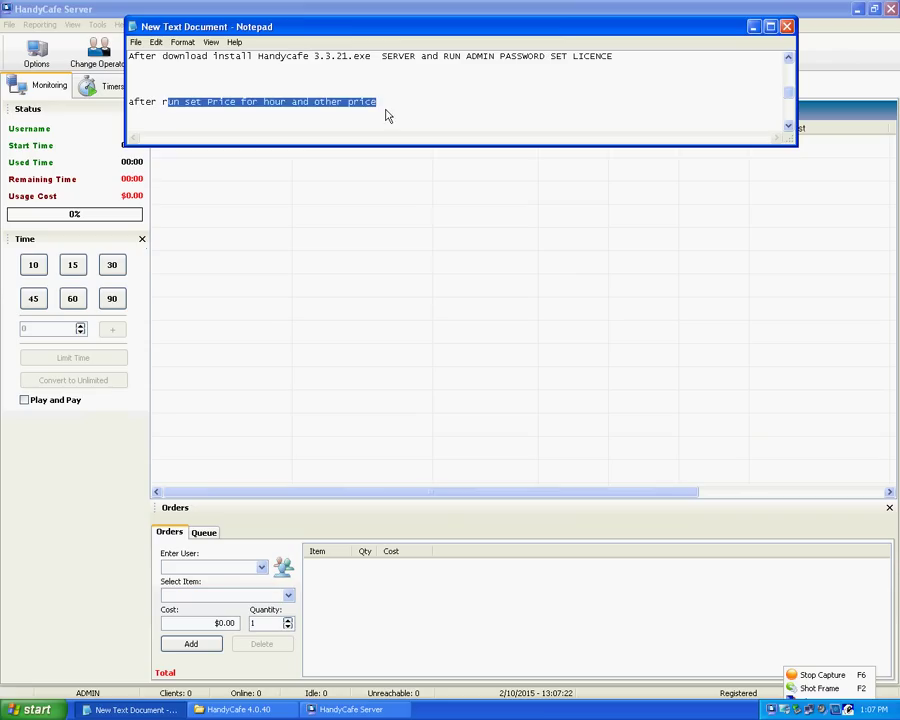
left_click(394, 115)
left_click(198, 14)
- Open the Pricing section of the server's Tools > Options
left_click(100, 24)
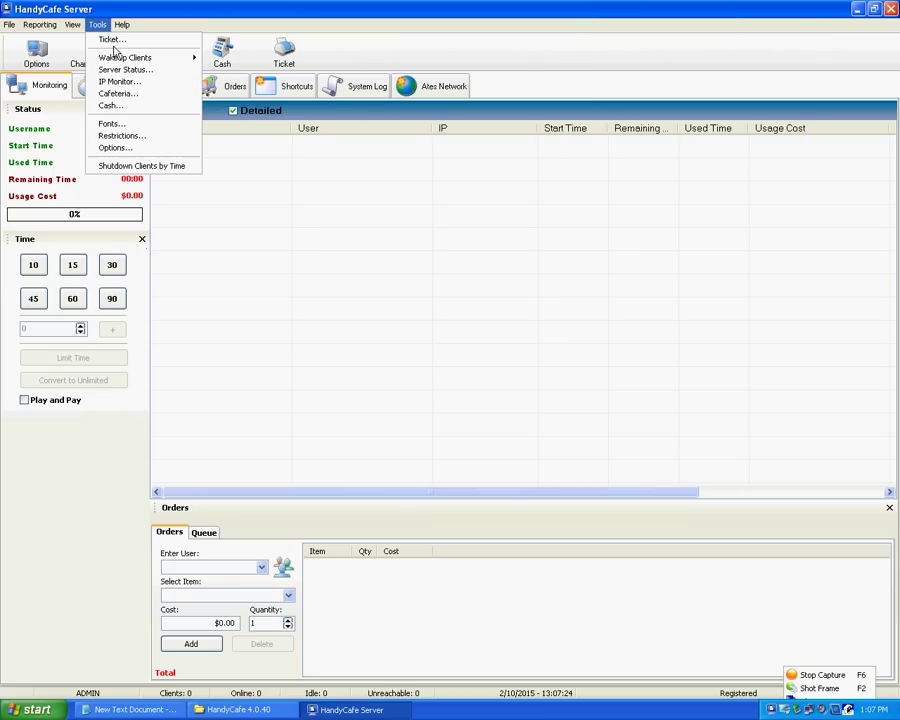
left_click(120, 135)
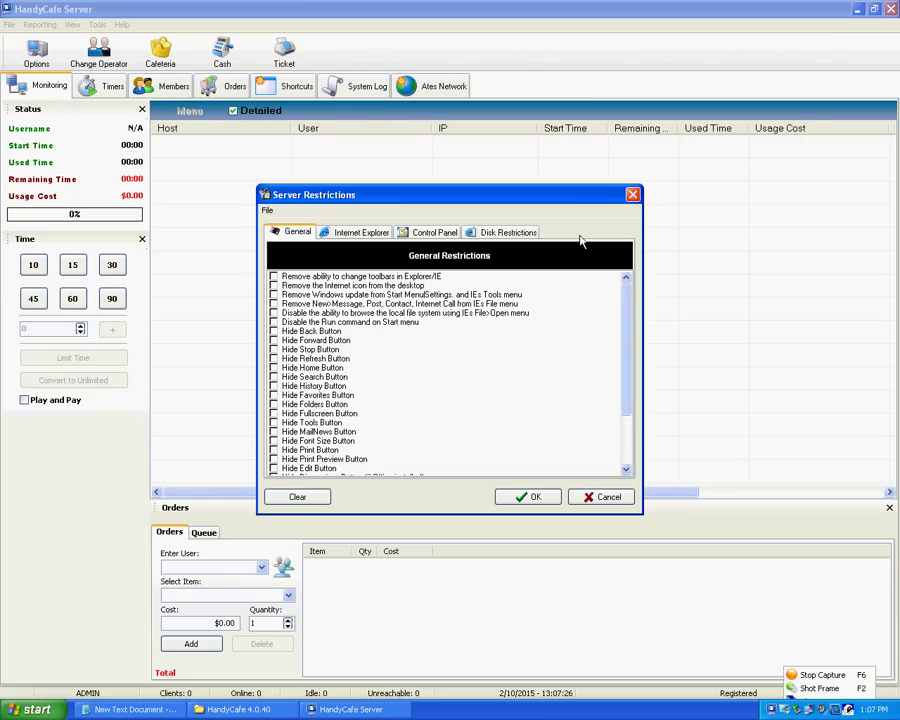
left_click(632, 194)
left_click(97, 24)
left_click(105, 135)
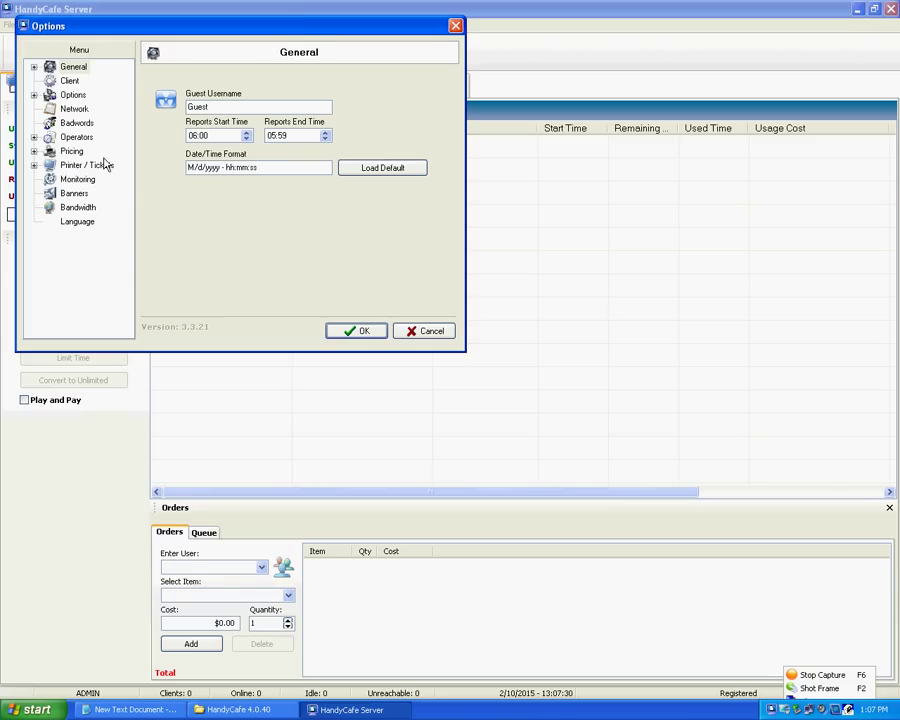
left_click(72, 153)
- Set Hour Price and Game Price 0.5, Minimum Cost 0.1, Round off 0.05, and save
left_click(239, 116)
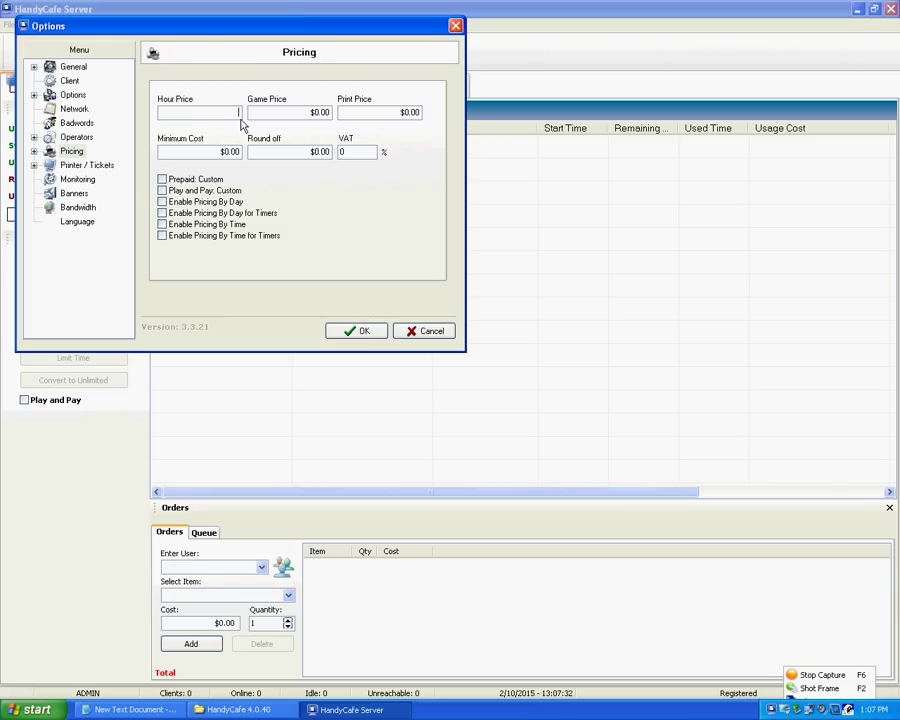
key("Tab")
type("0.5")
key("Tab")
type("0.1")
key("Tab")
key("Tab")
left_click(355, 336)
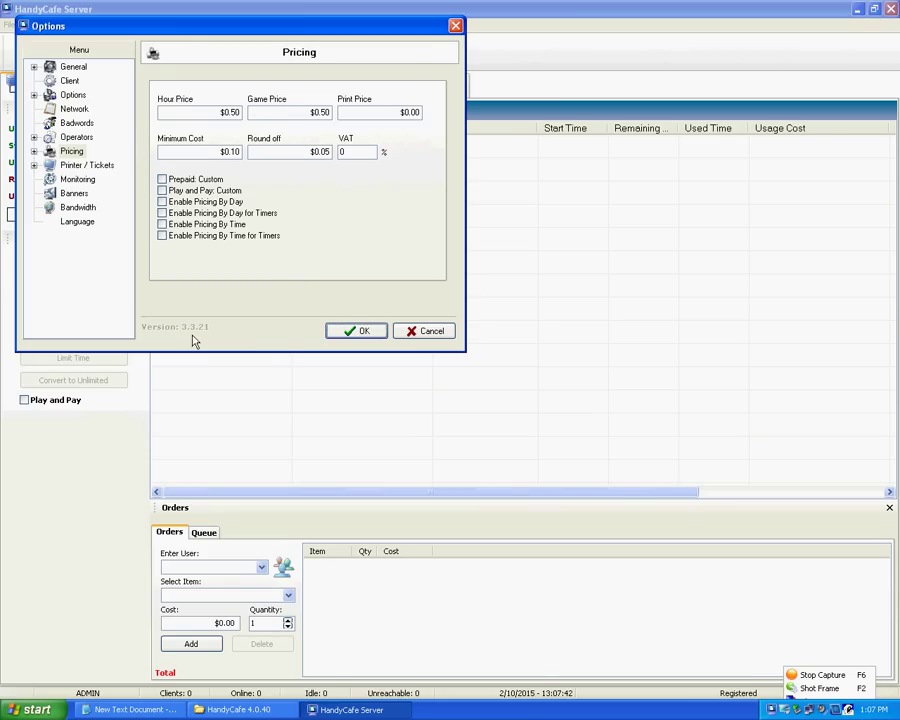
left_click(345, 336)
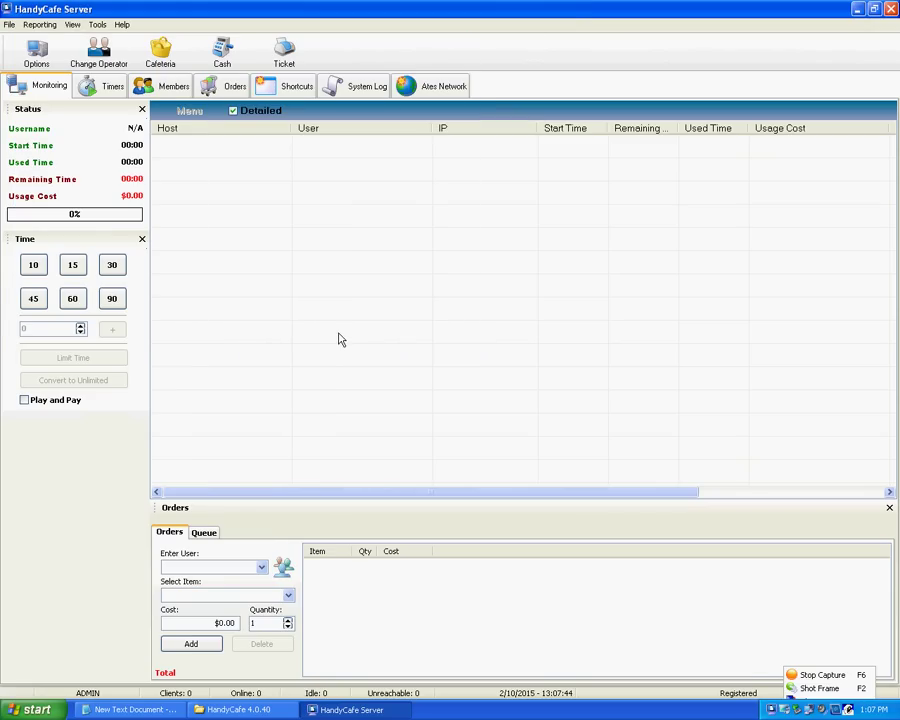
- Close HandyCafe Server and select the note about copying hndserver.exe from Crack for 4.0.40
left_click(160, 710)
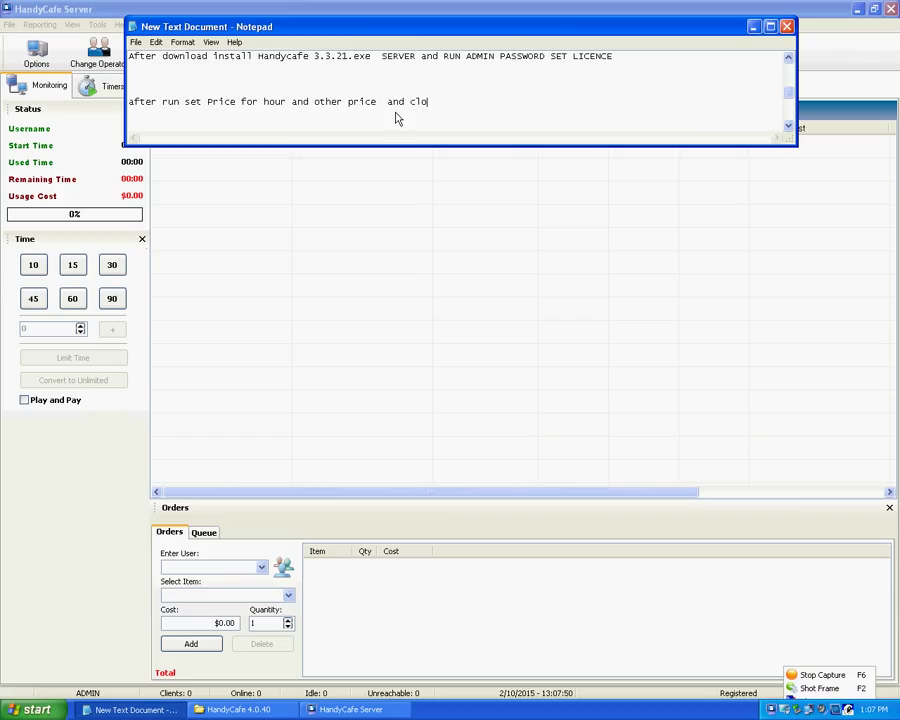
left_click(891, 8)
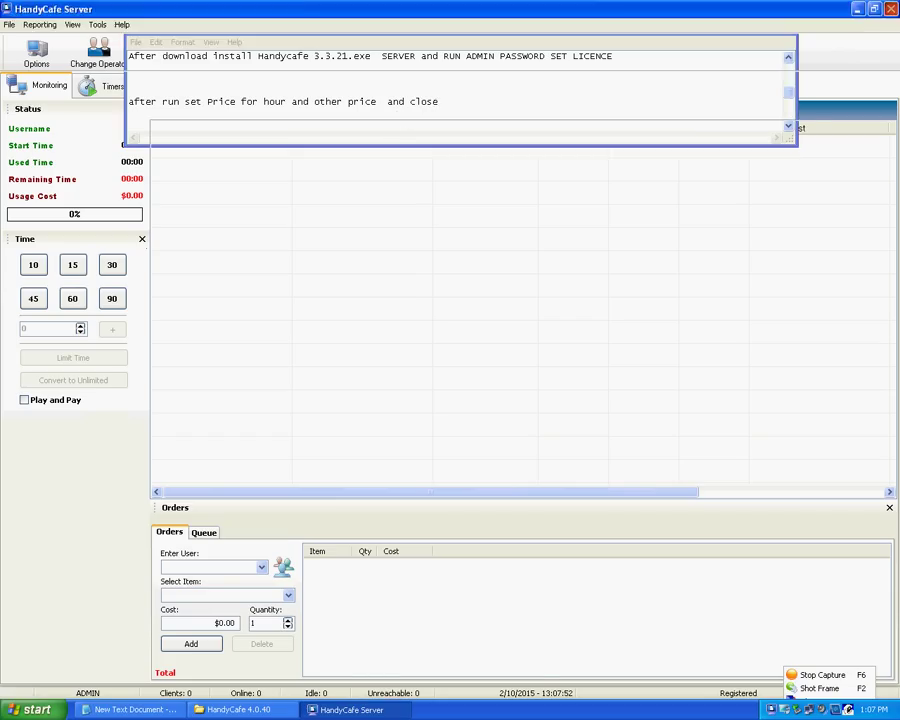
left_click(445, 402)
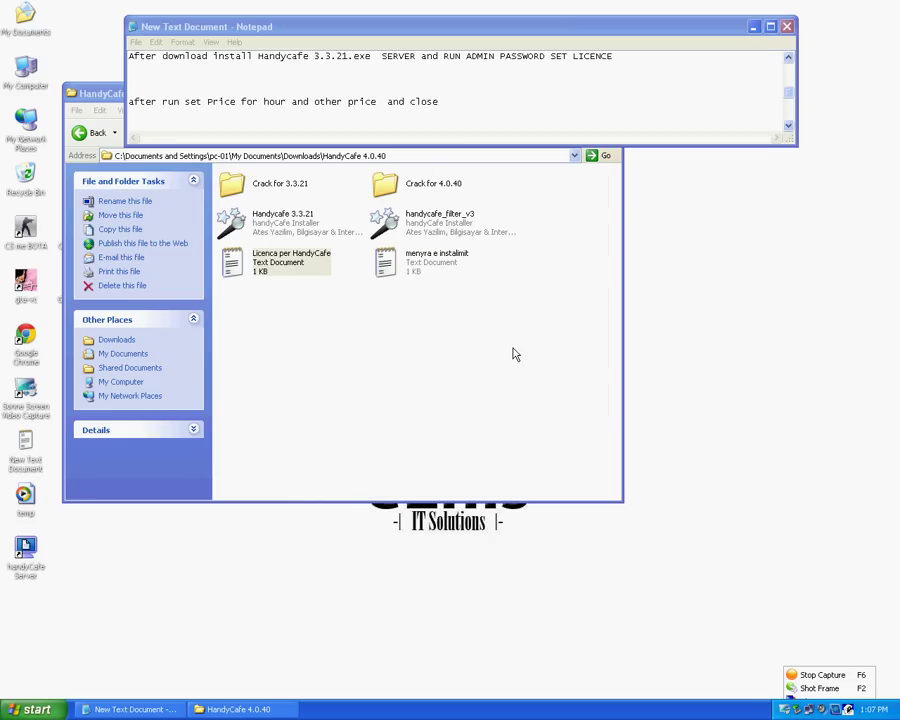
scroll(785, 140, "down", 1)
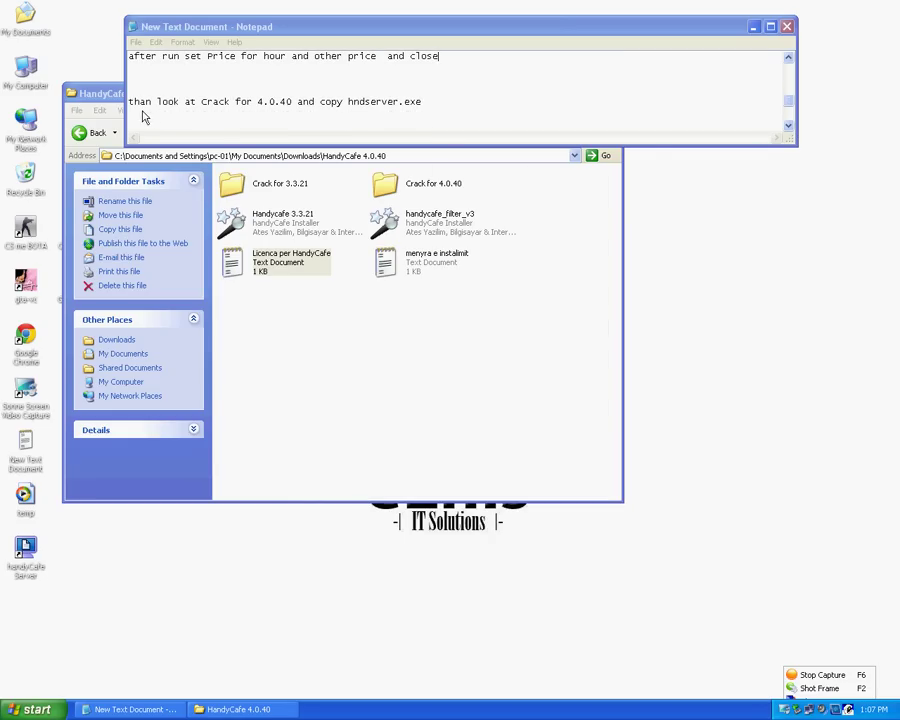
left_click_drag(133, 114, 416, 115)
- Copy the hndserver file from the Crack for 4.0.40 folder
double_click(398, 193)
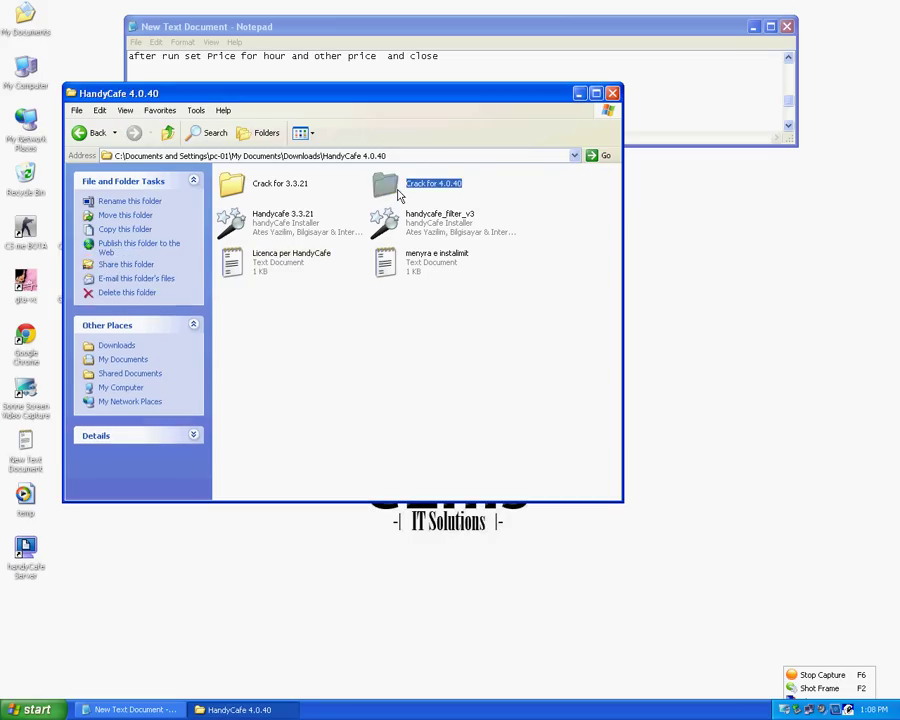
left_click_drag(350, 104, 414, 200)
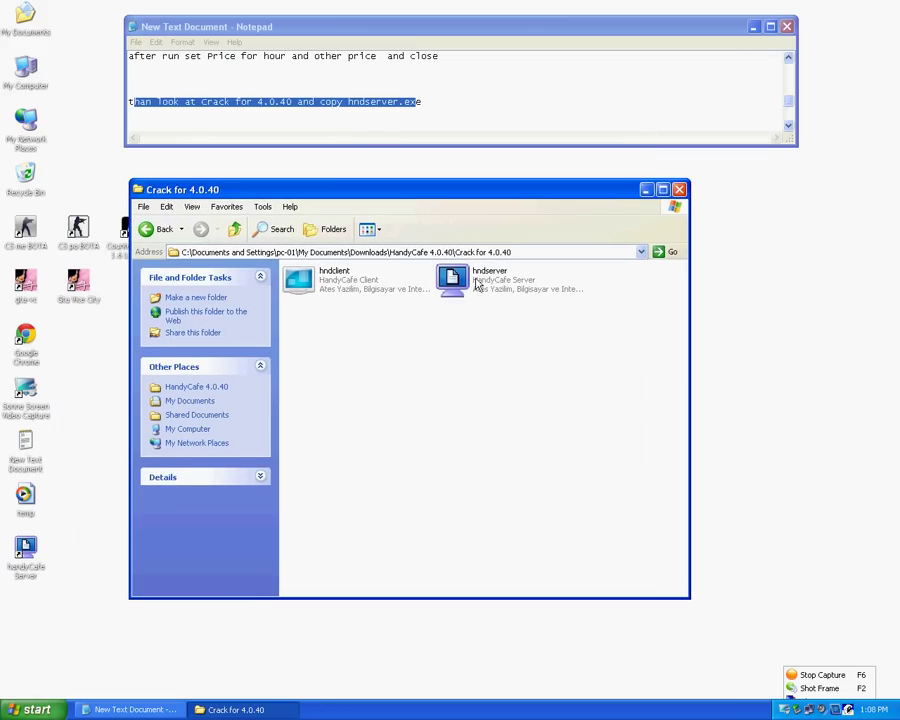
left_click(466, 275)
right_click(464, 273)
left_click(489, 405)
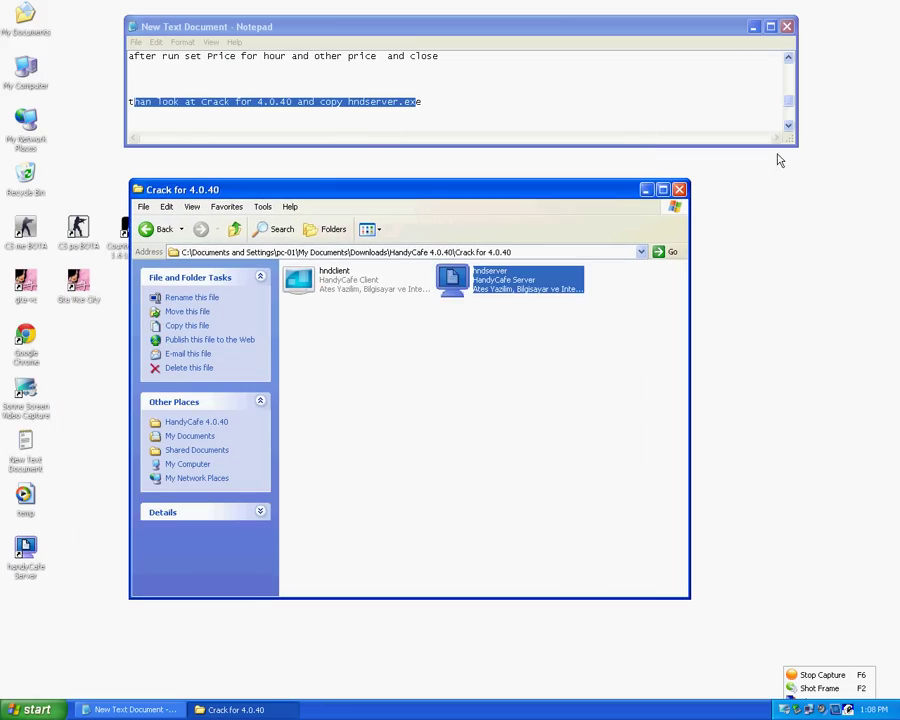
left_click(789, 141)
scroll(789, 141, "down", 2)
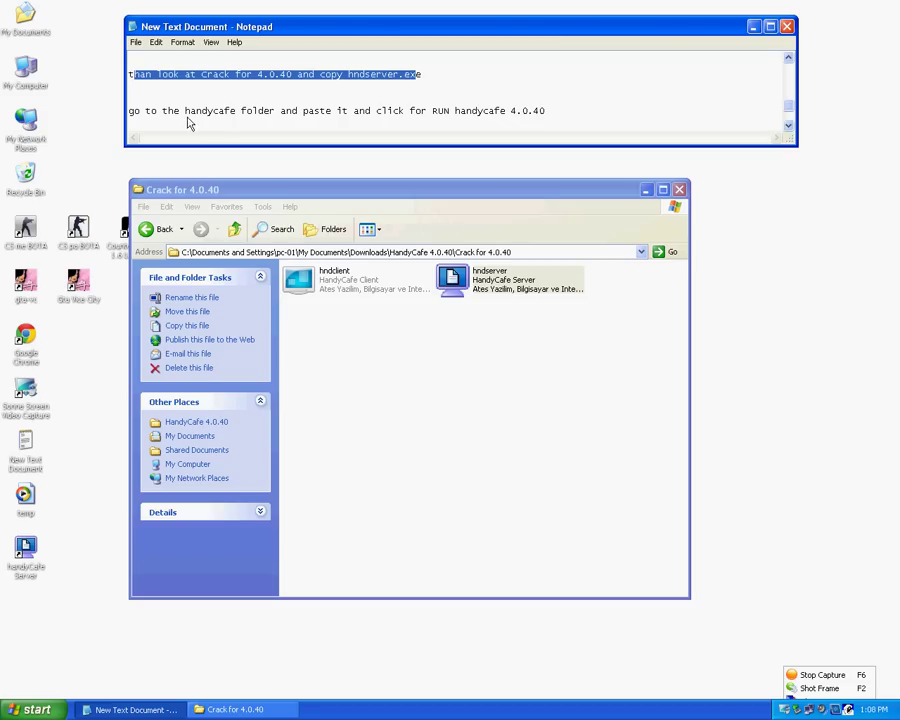
- Open the server shortcut's target folder and paste hndserver, replacing the existing file
right_click(24, 551)
left_click(40, 545)
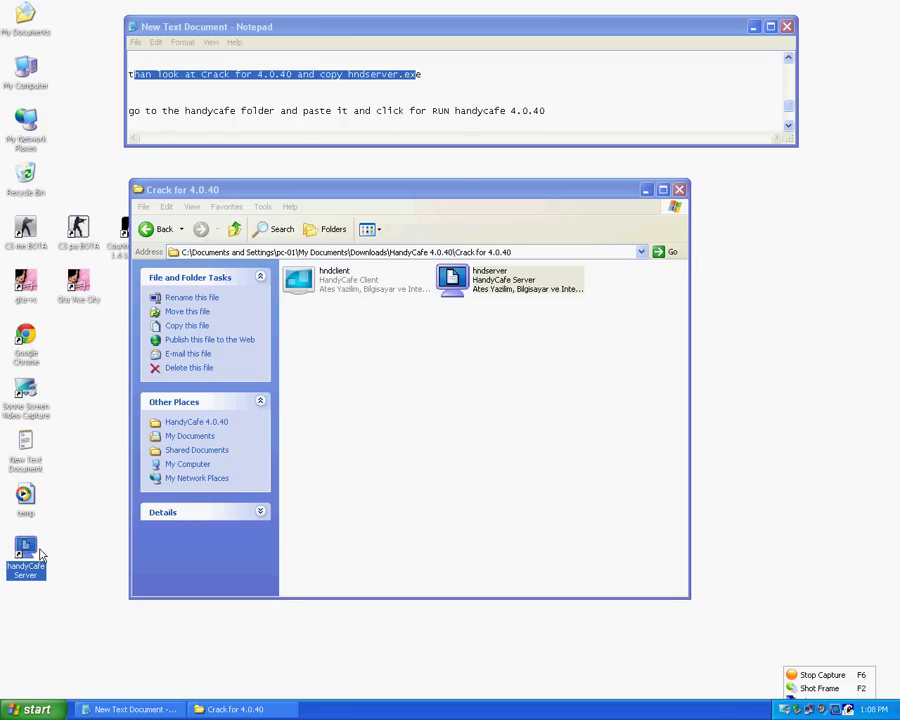
left_click(96, 581)
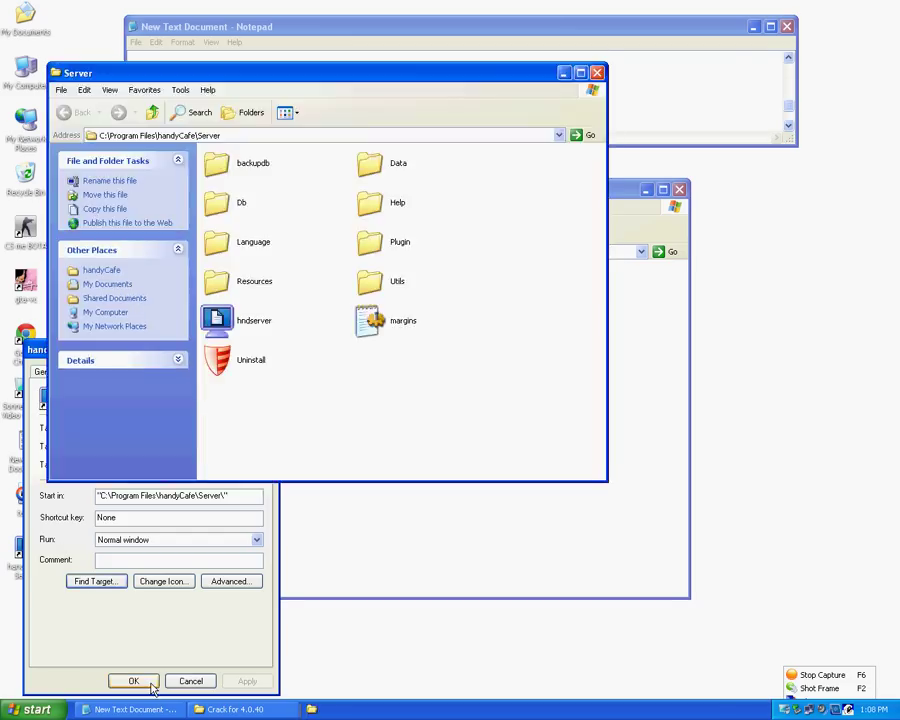
left_click(133, 681)
right_click(418, 372)
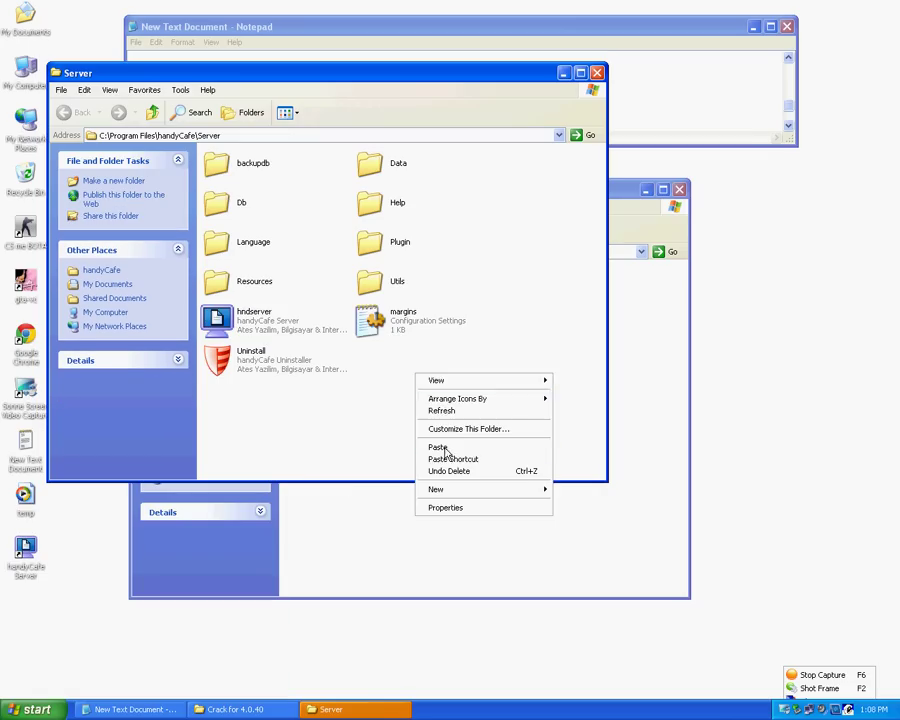
left_click(440, 446)
left_click(490, 427)
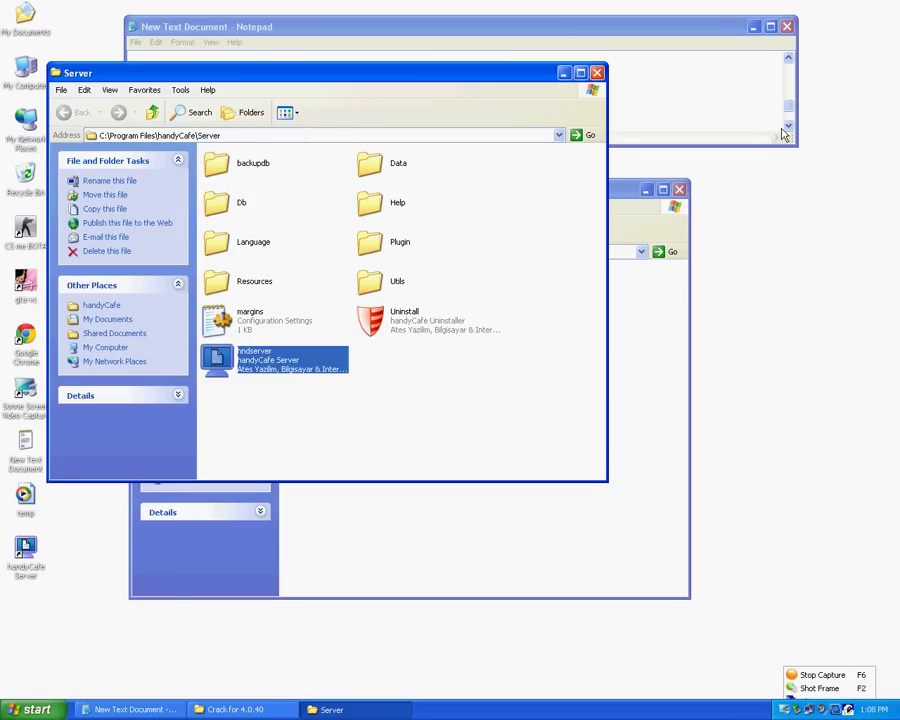
left_click(799, 143)
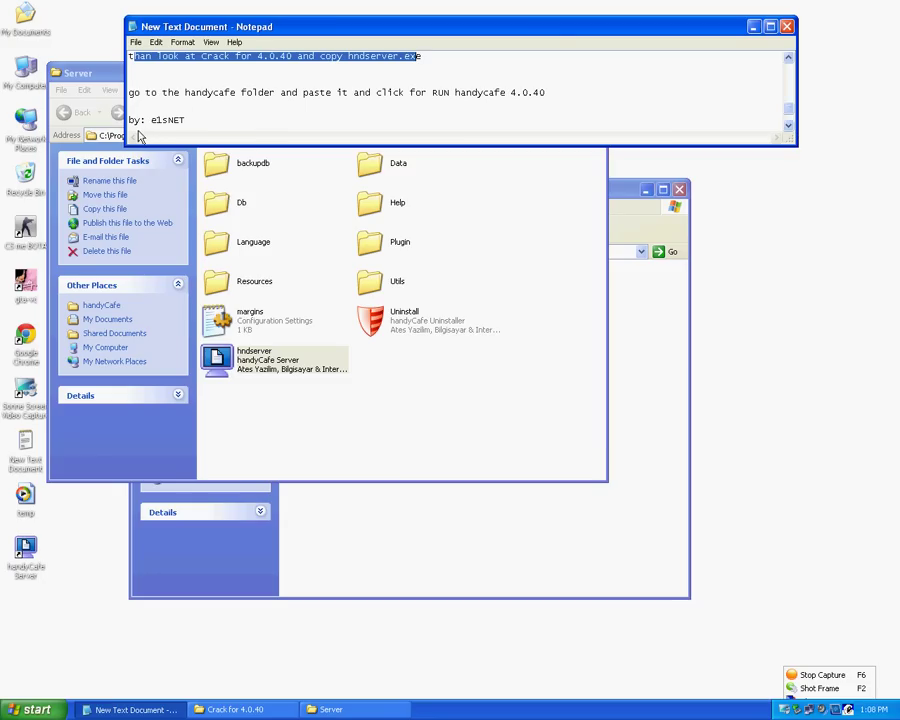
- Launch HandyCafe Server from its desktop shortcut and log in with the operator username and password
left_click_drag(129, 120, 189, 121)
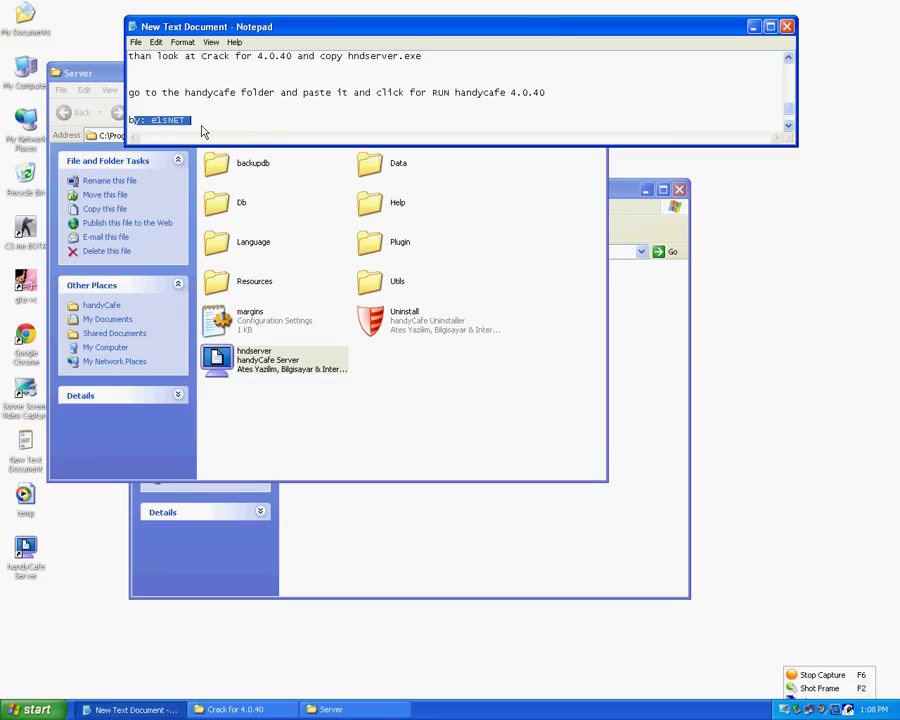
scroll(810, 136, "down", 1)
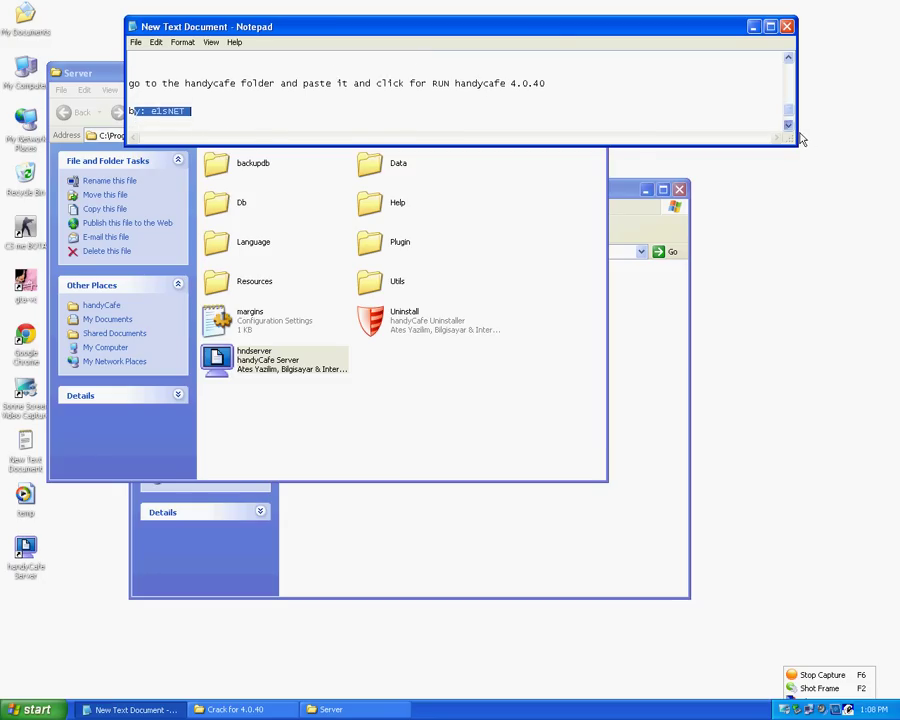
left_click(25, 552)
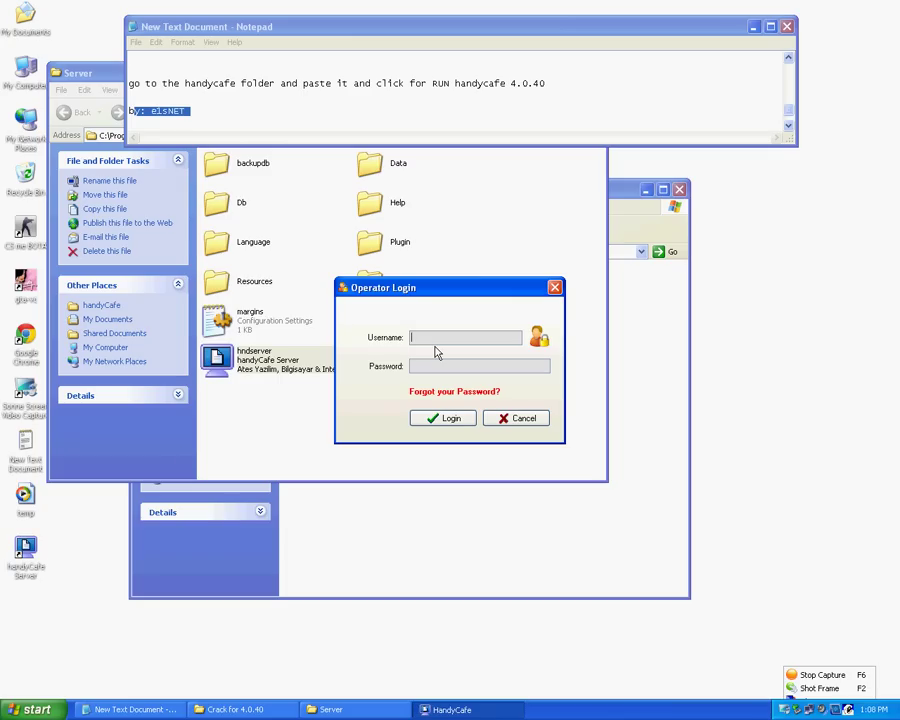
type("ADMIN")
key("Tab")
type("ADMIN")
key("Return")
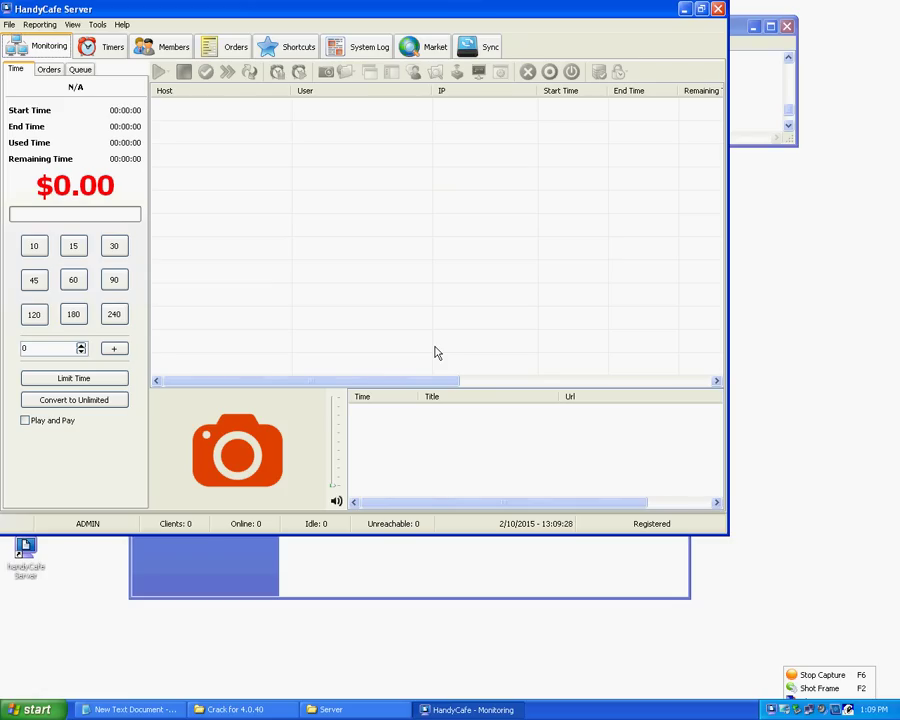
double_click(300, 14)
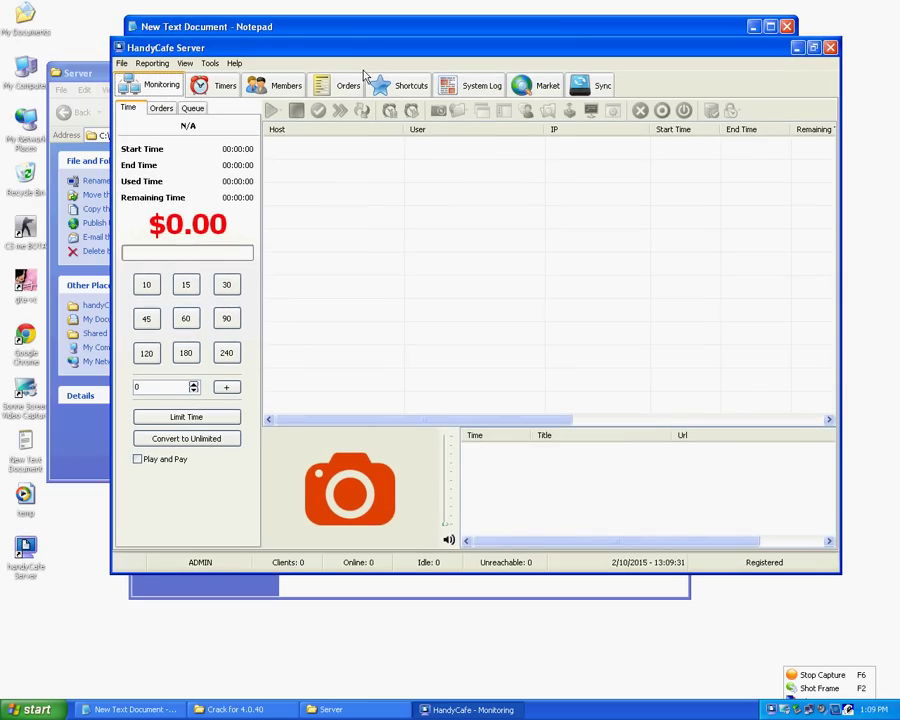
double_click(25, 100)
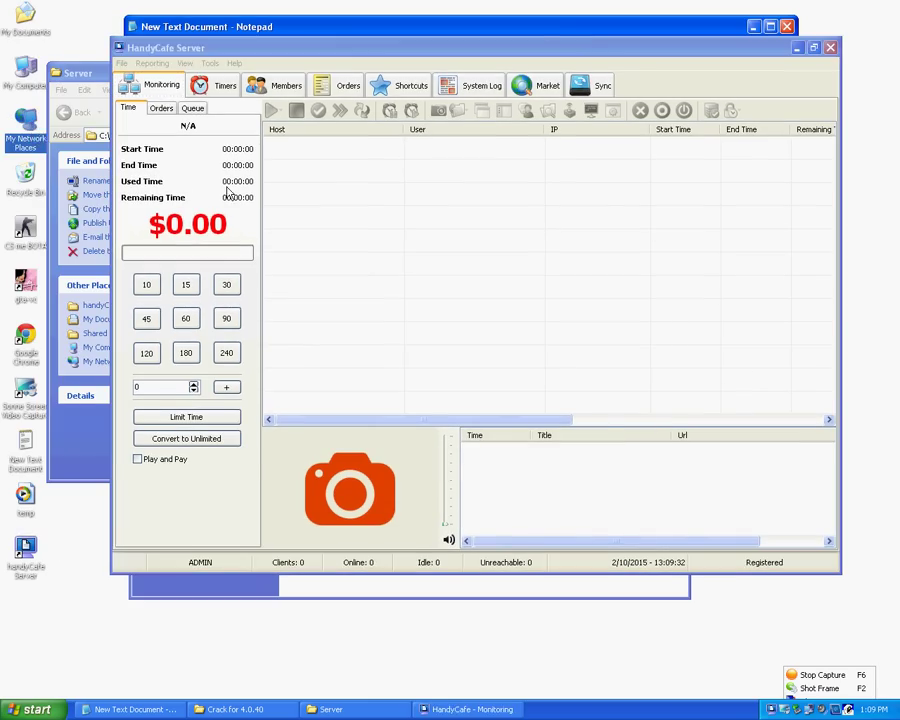
left_click(135, 176)
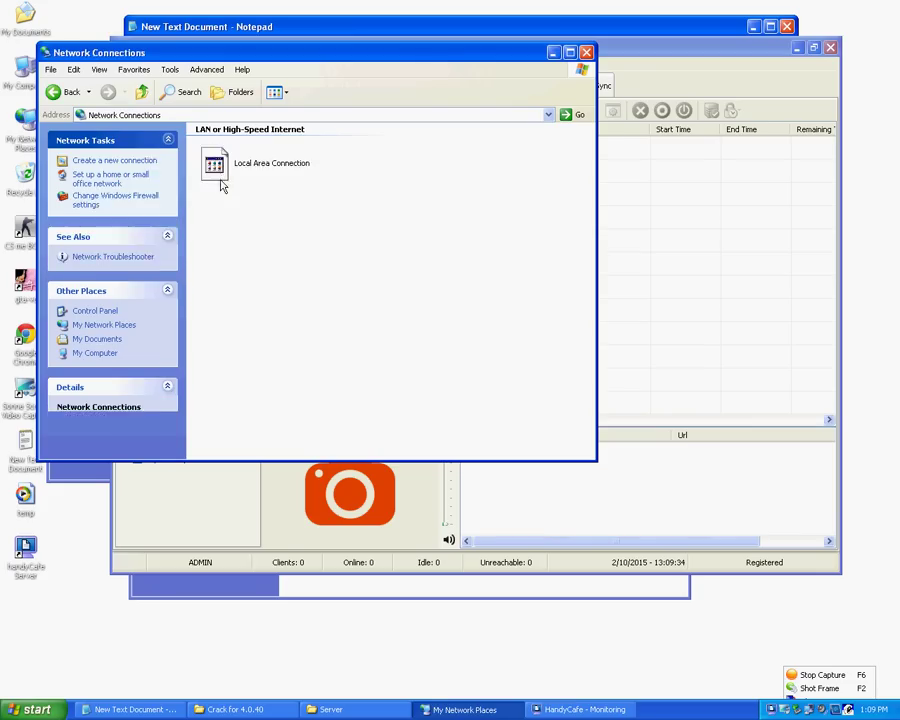
left_click(213, 170)
right_click(213, 172)
left_click(230, 179)
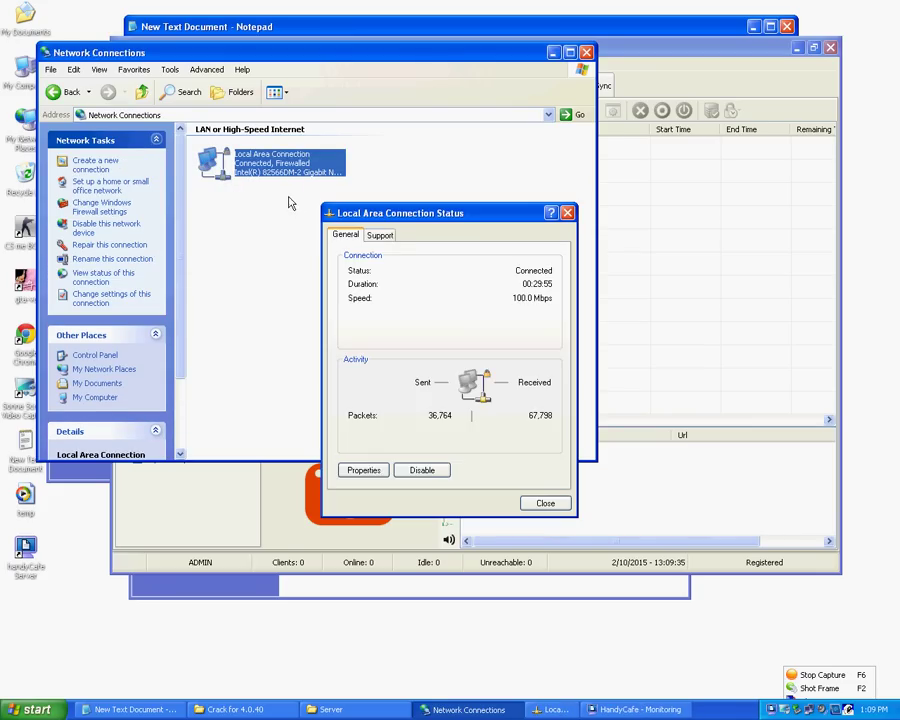
left_click(383, 237)
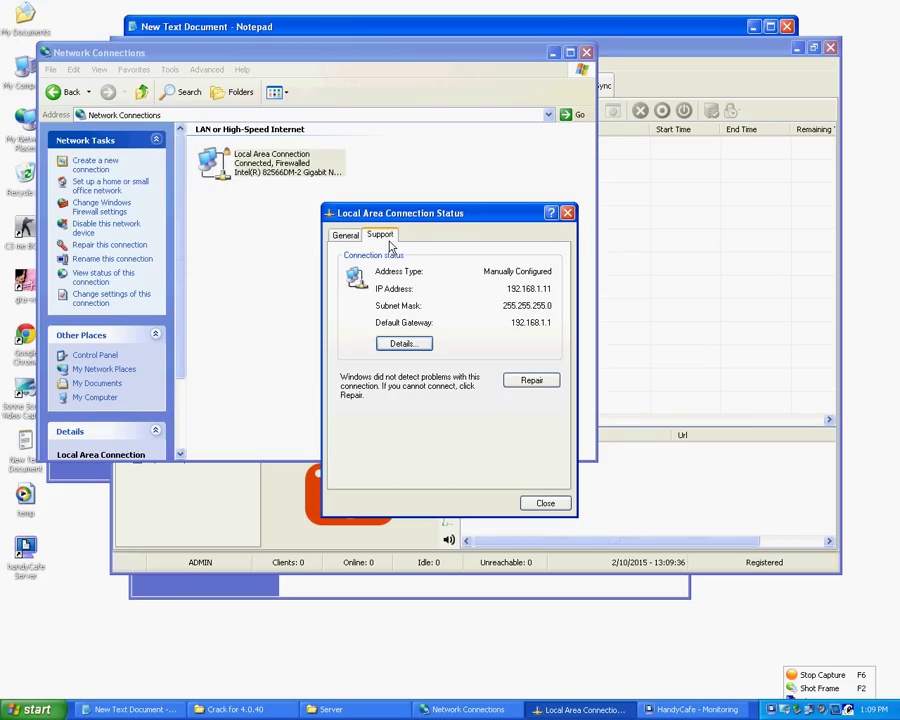
left_click(567, 213)
left_click(586, 52)
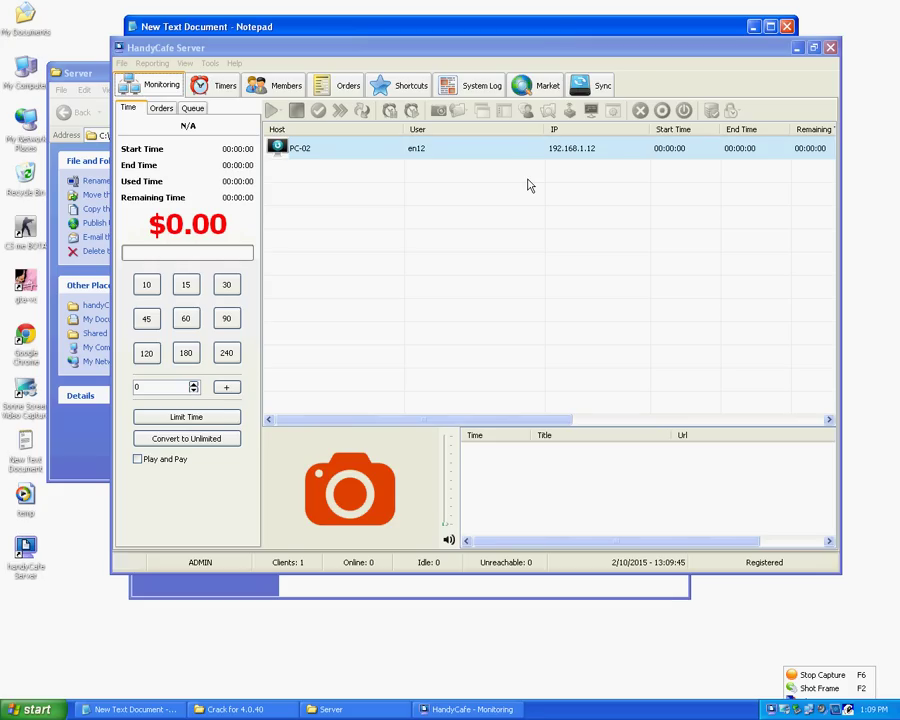
- Switch the client list display to large icons
left_click(352, 150)
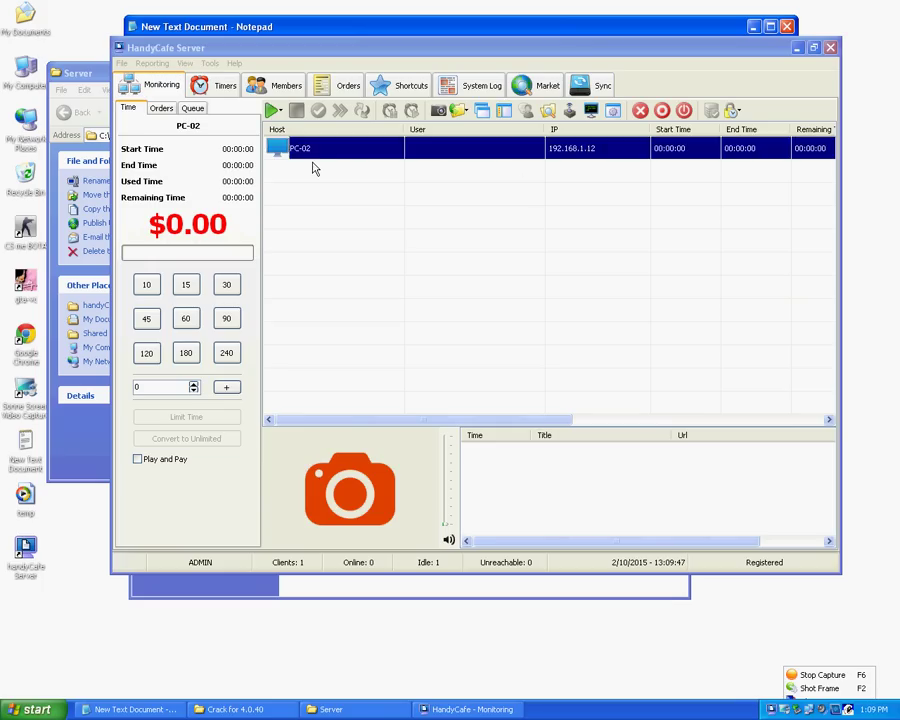
left_click(208, 63)
mouse_move(186, 63)
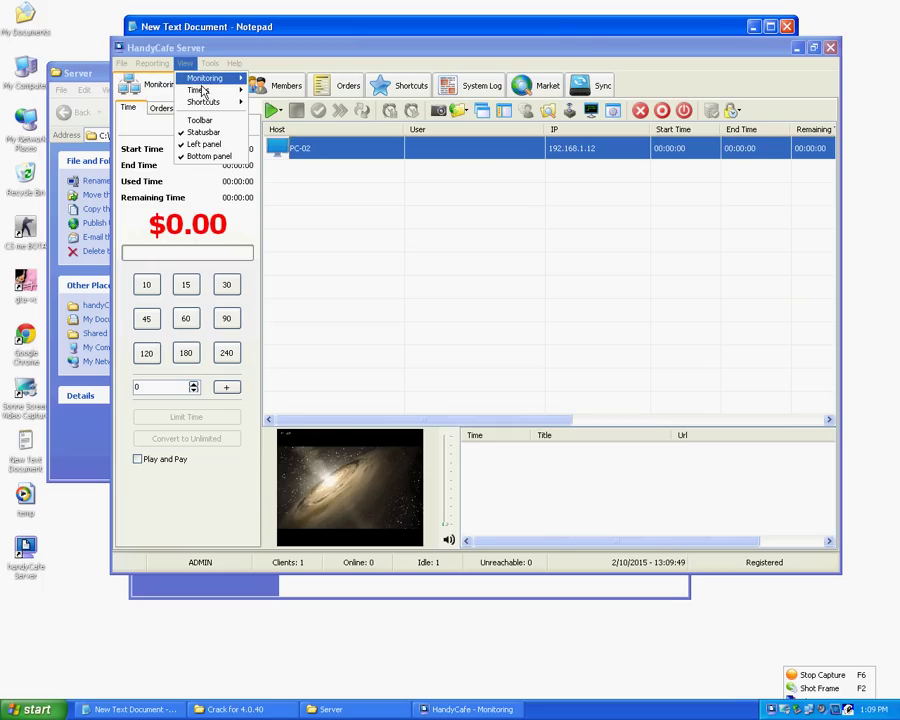
left_click(290, 100)
- Open a remote view of PC-02's desktop and select a game shortcut there
left_click(345, 237)
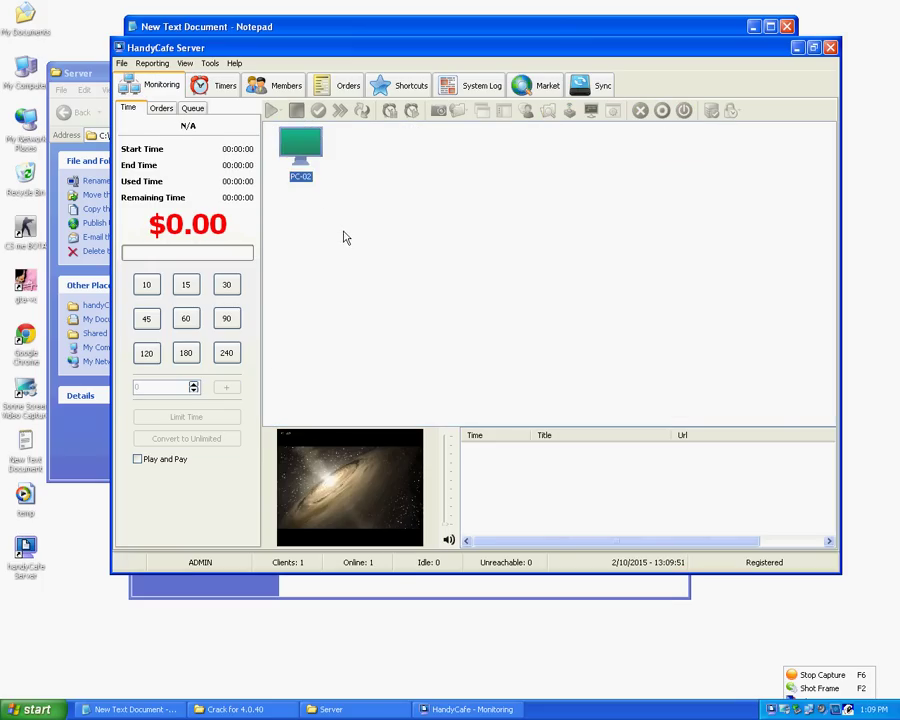
left_click(303, 158)
left_click(588, 112)
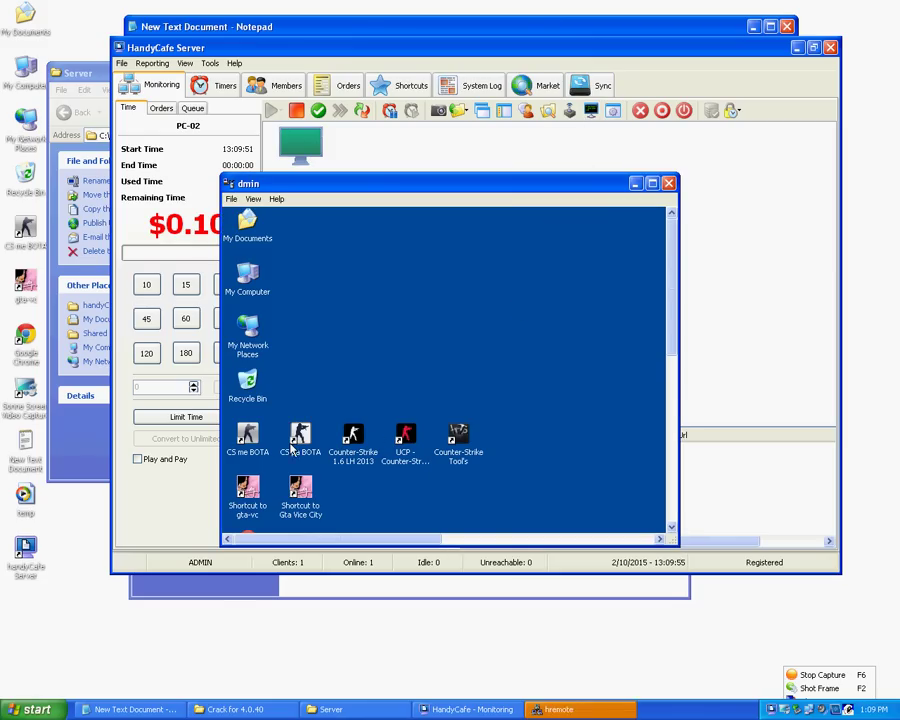
left_click(312, 458)
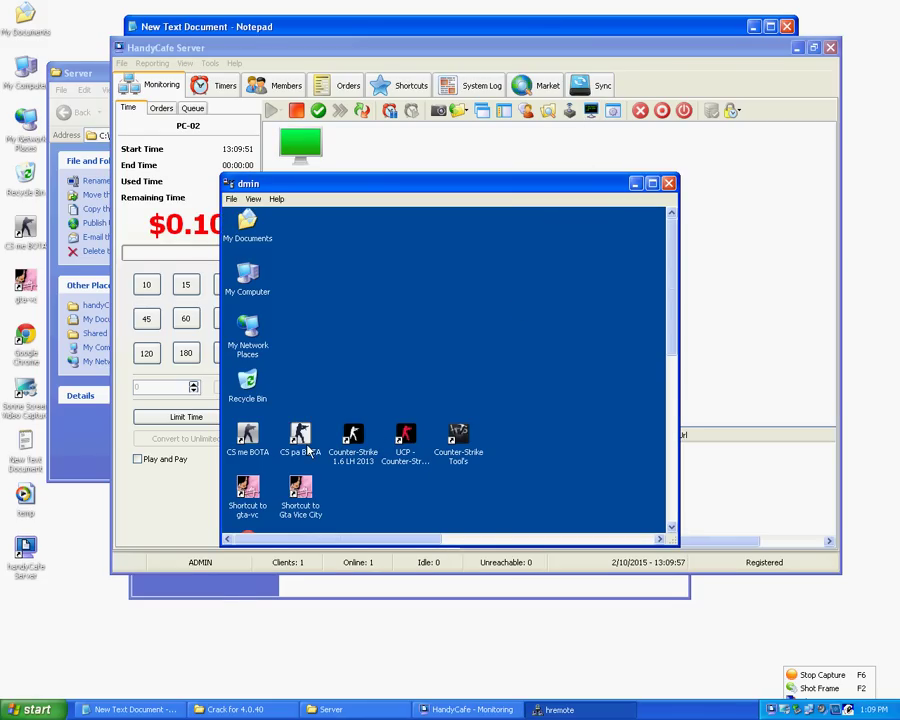
- Close the remote view, dismiss its error, and exit HandyCafe Server
left_click(669, 183)
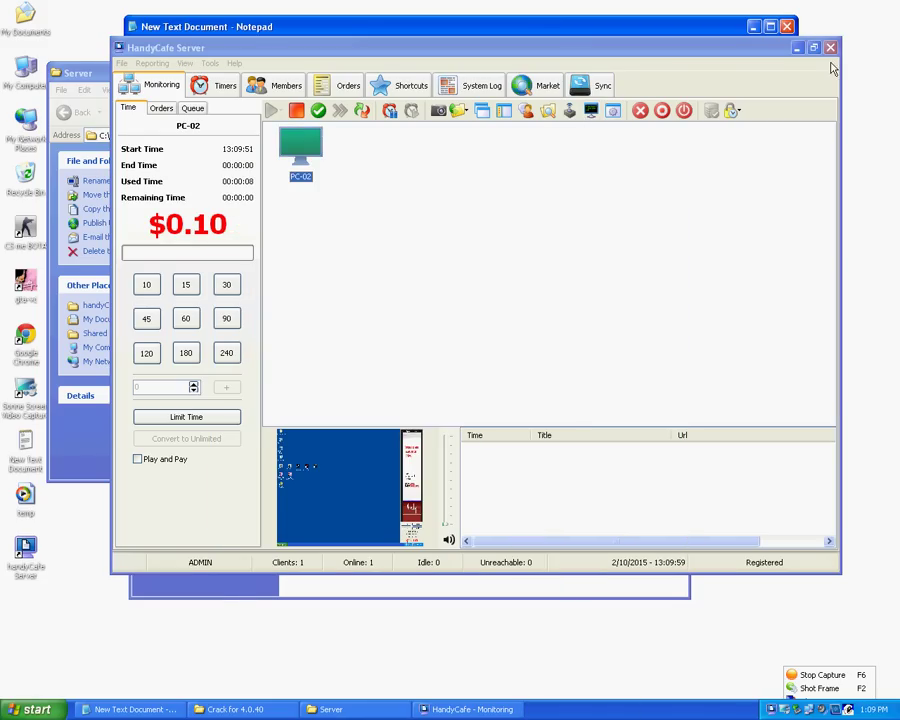
left_click(558, 399)
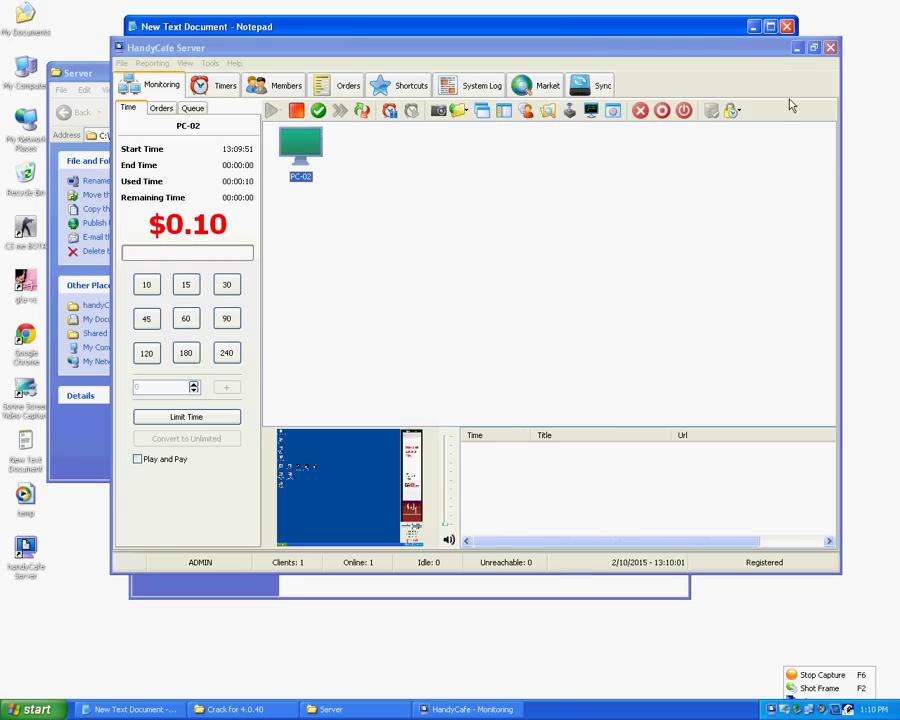
left_click(830, 47)
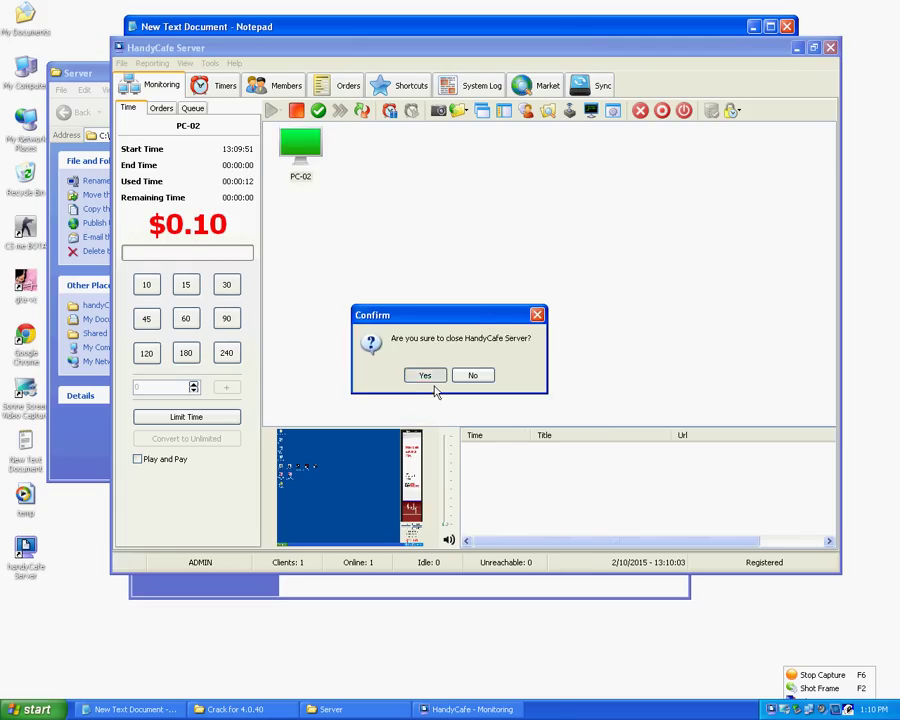
left_click(420, 374)
- Add a new line 'THANX FOR WATCHING BYE FRON' plus the author's handle below the credit
left_click(211, 134)
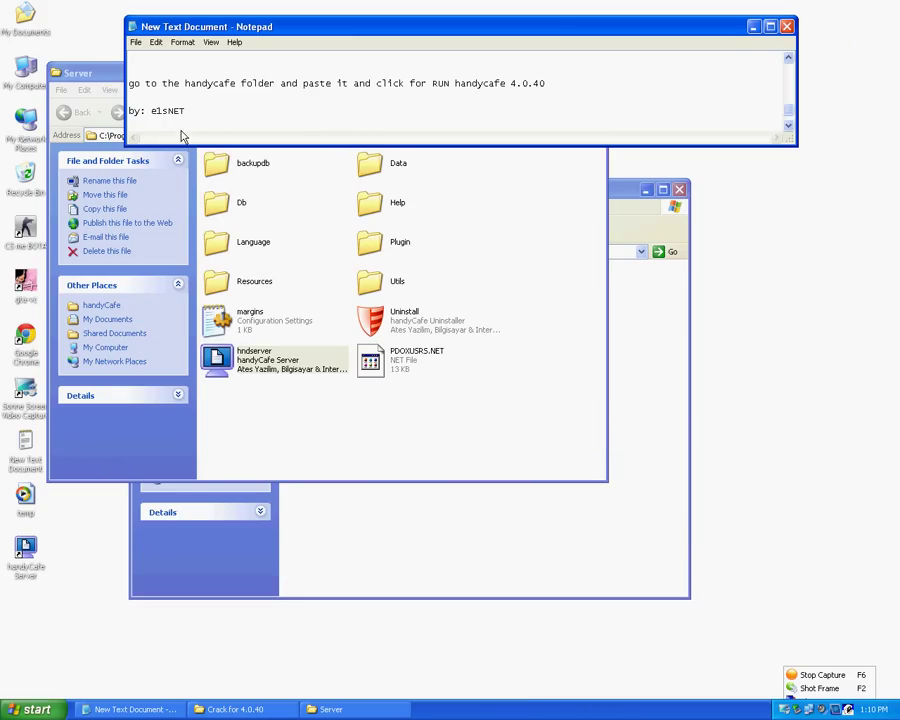
key("Return")
type("THANX FOR WATT")
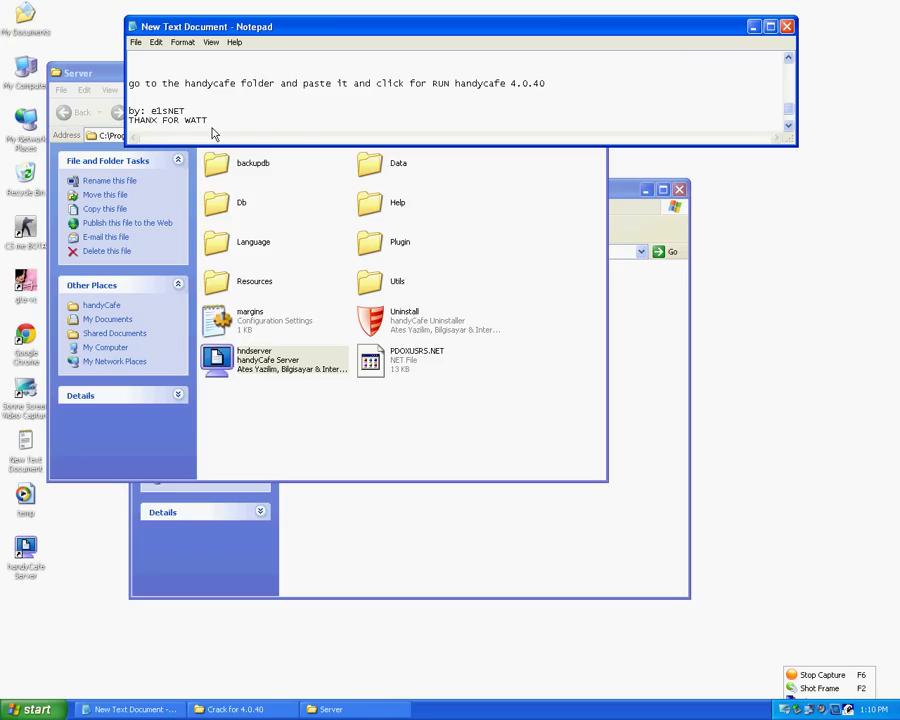
key("BackSpace")
type("CHING BYE FRON E1Sn")
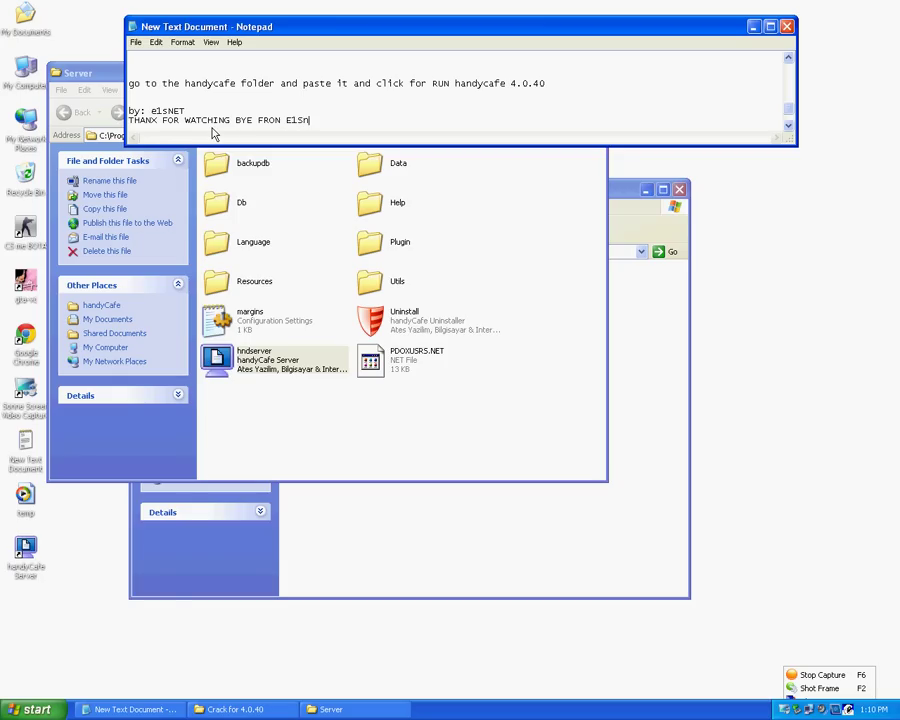
key("BackSpace")
type("net")
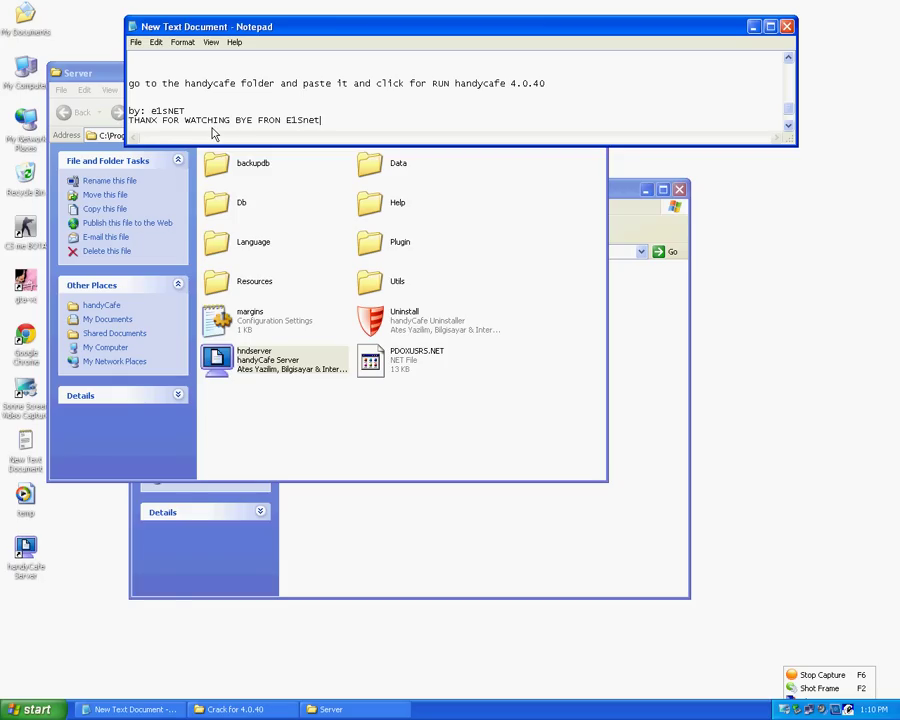